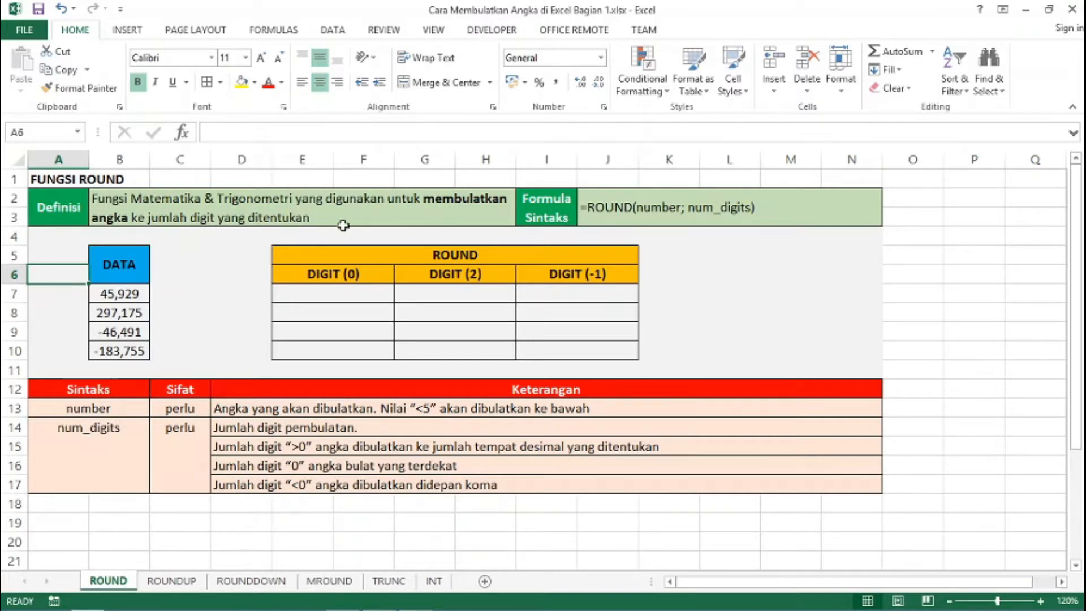
# - Enter =ROUND(B7;0) in E7 of the ROUND table and fill the formula down the DIGIT (0) column to row 10
pyautogui.click(613, 205)
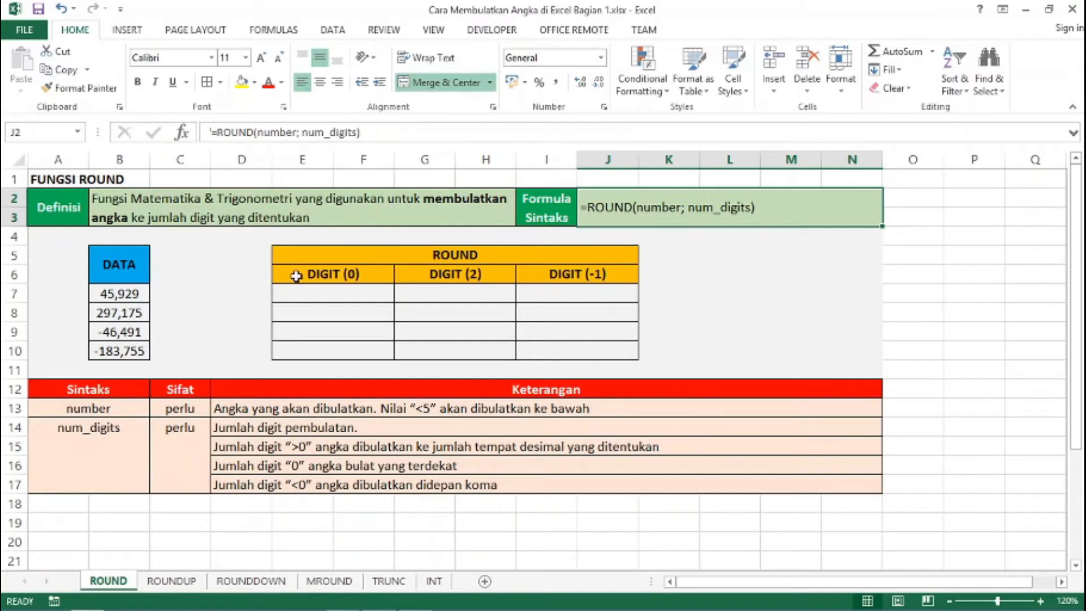
pyautogui.click(378, 294)
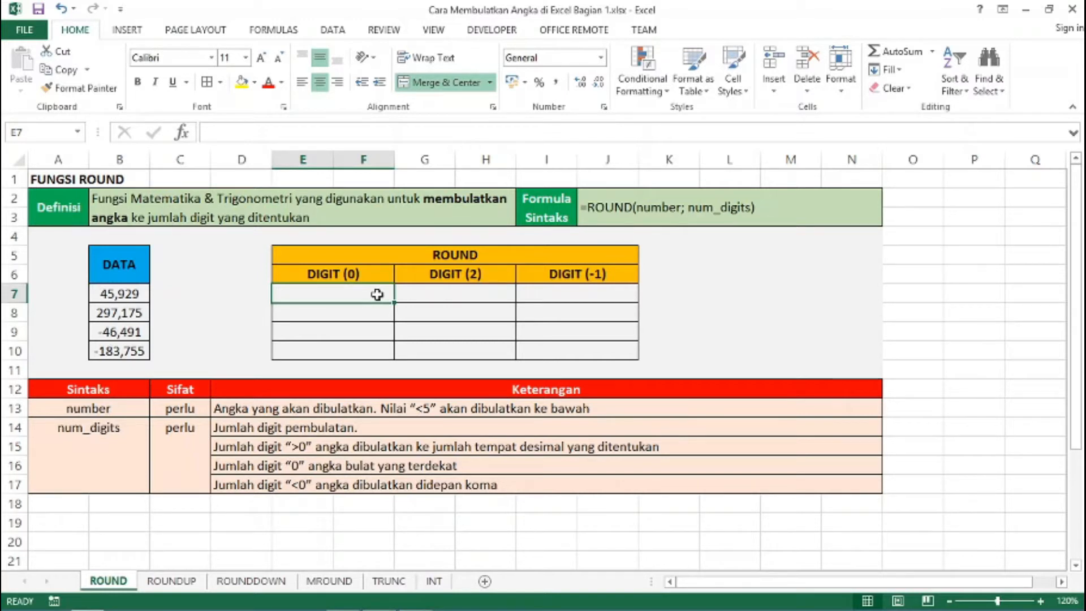
pyautogui.write('=')
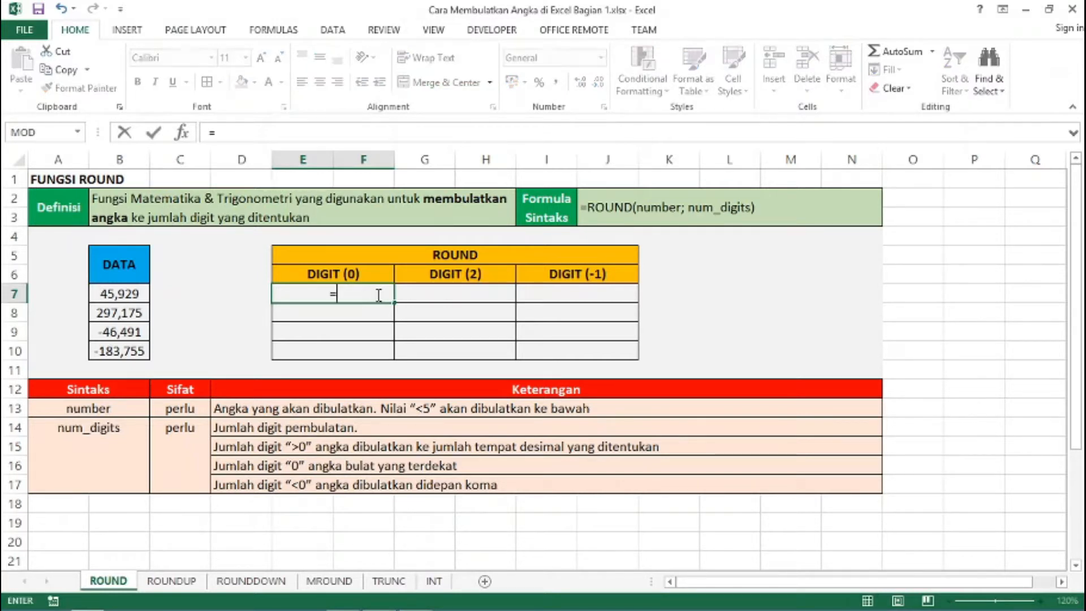
pyautogui.write('ROUND')
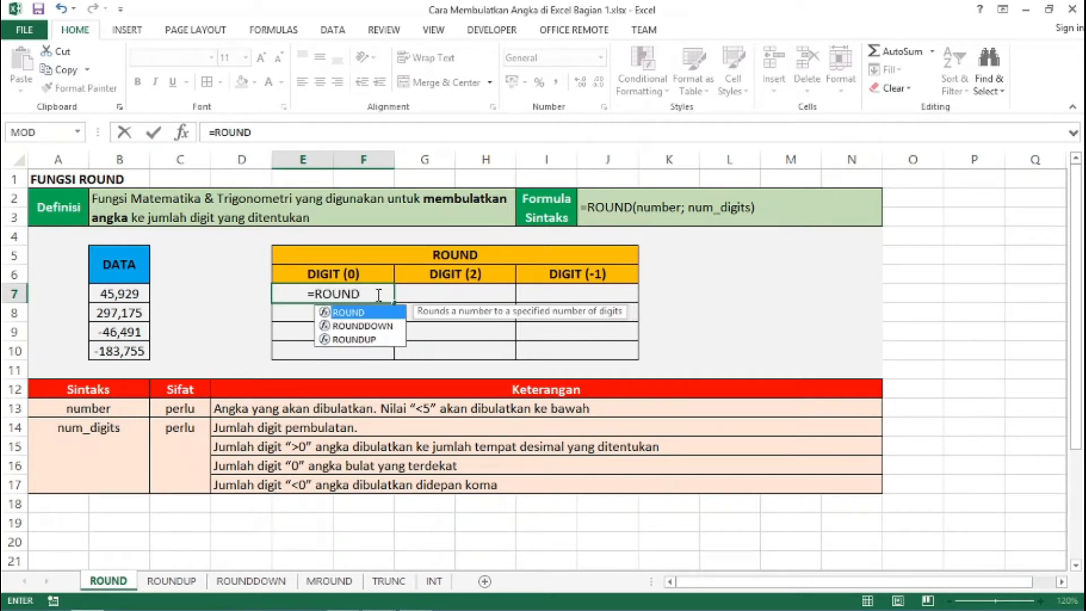
pyautogui.write('(')
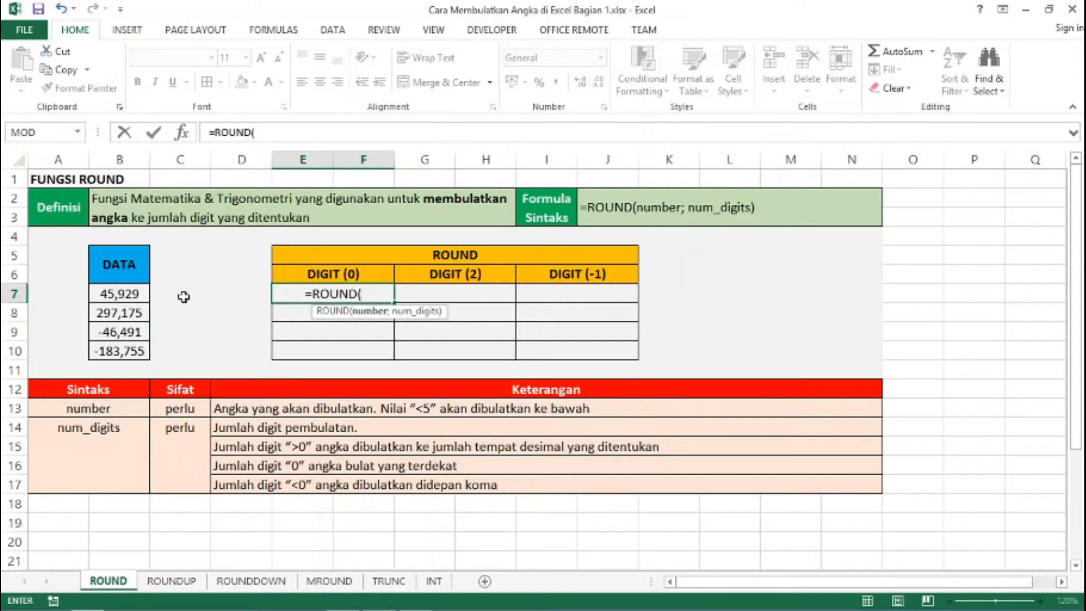
pyautogui.click(125, 294)
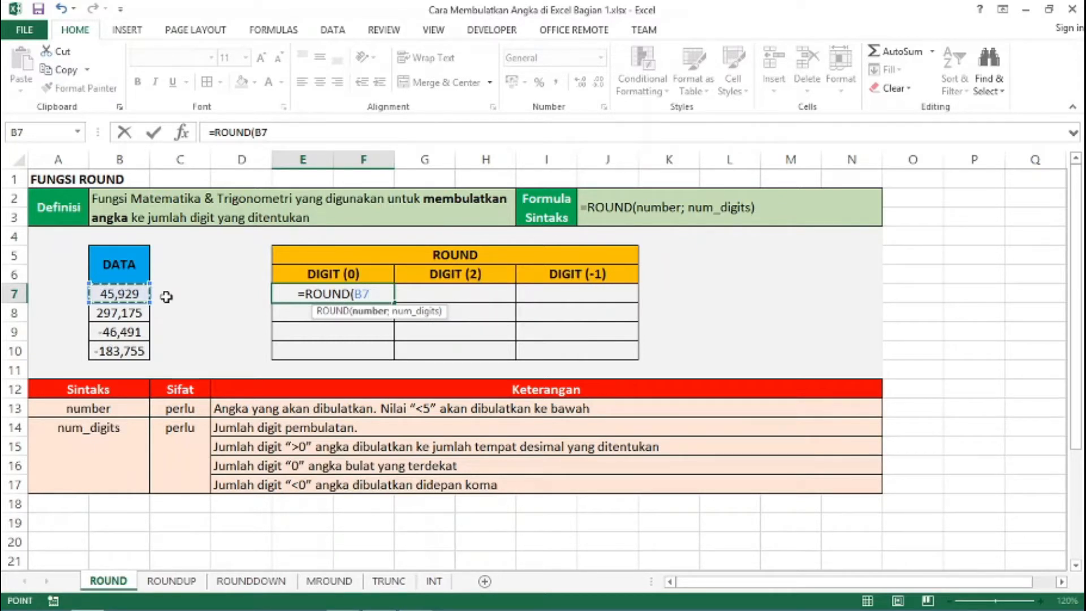
pyautogui.write(';0')
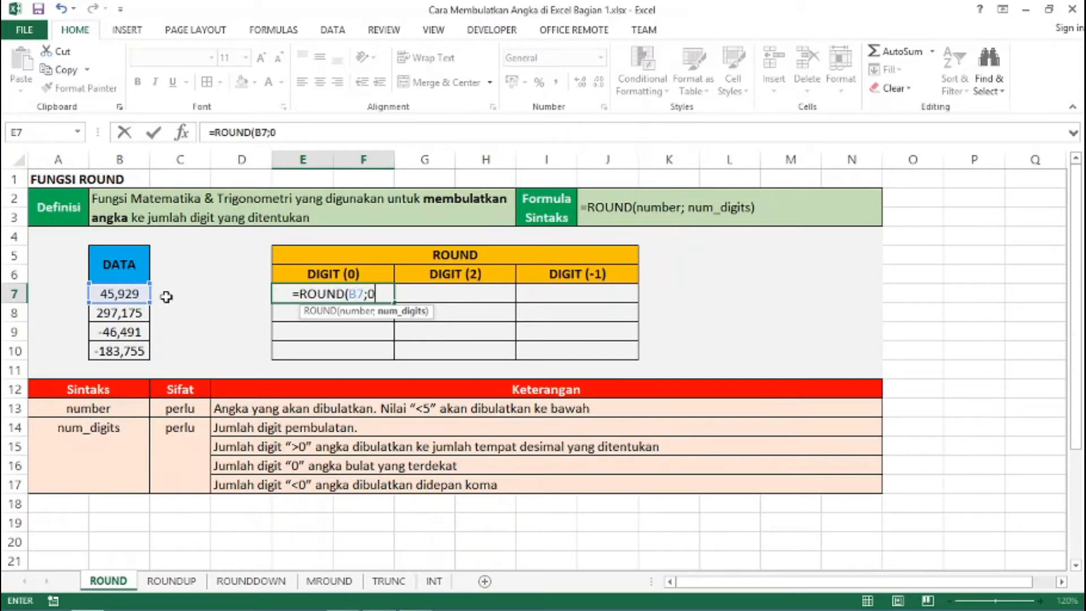
pyautogui.write(')')
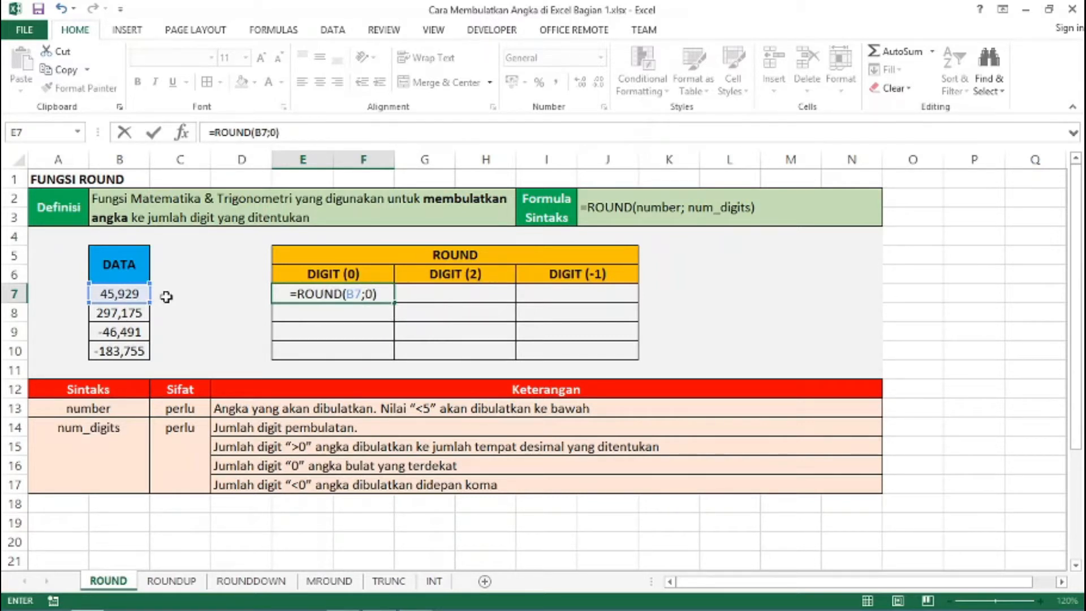
pyautogui.press('Return')
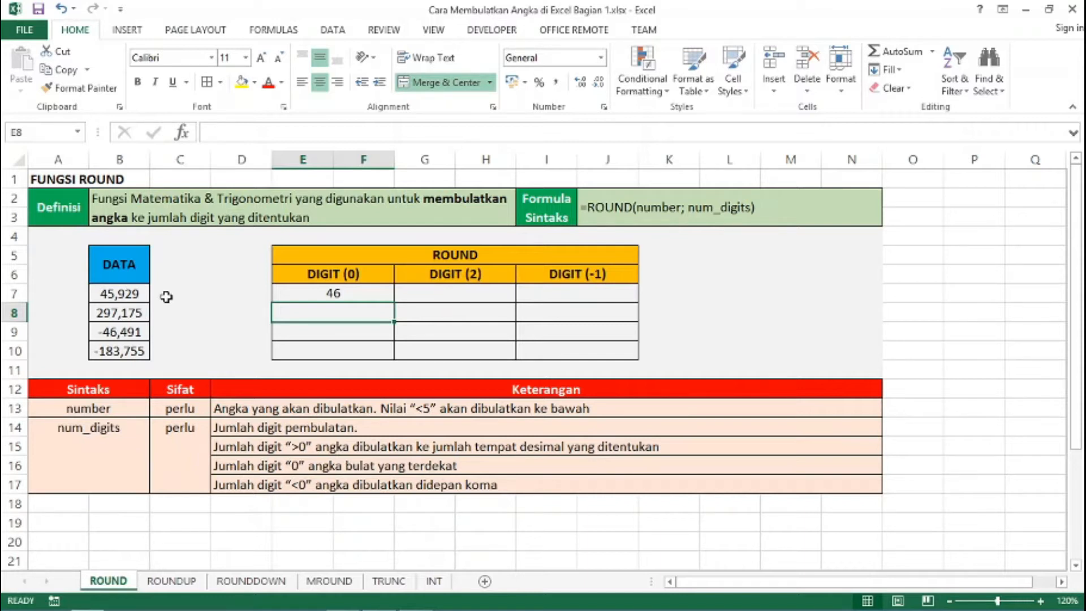
pyautogui.click(373, 292)
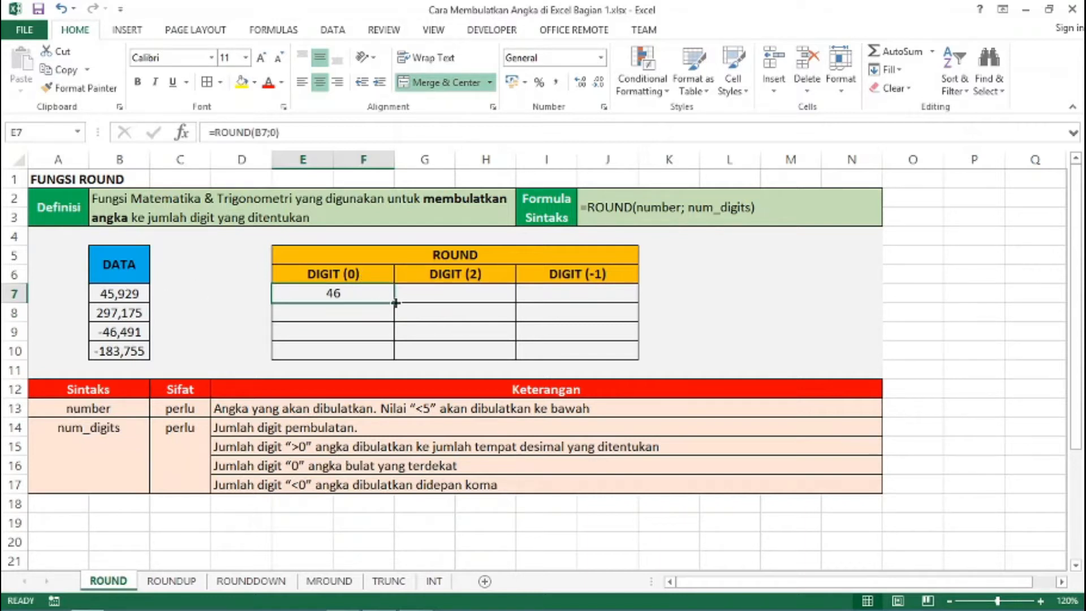
pyautogui.moveTo(395, 302); pyautogui.dragTo(395, 362)
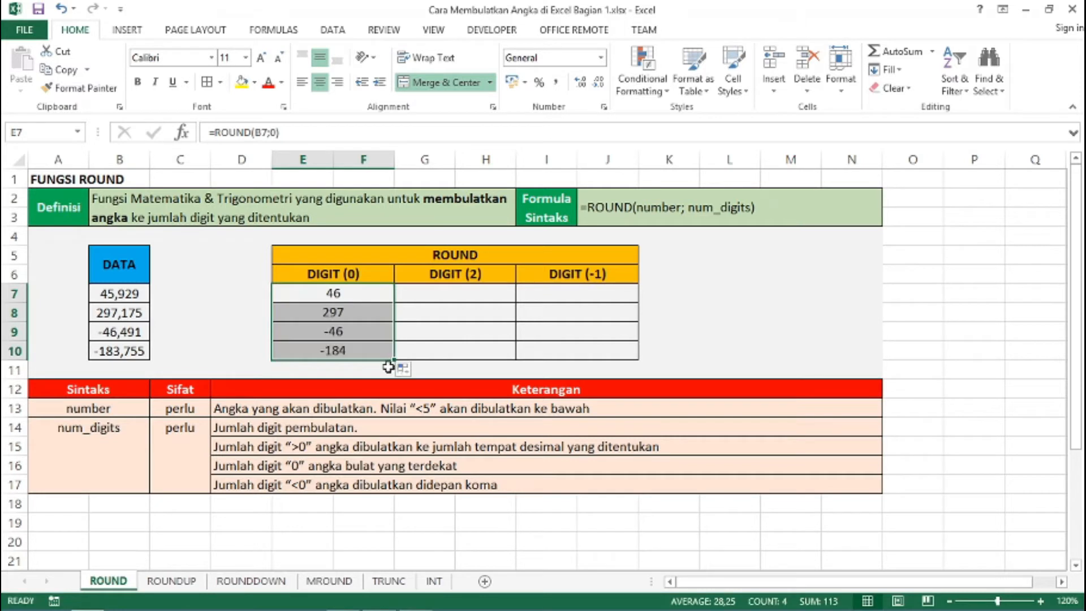
# - Enter =ROUND(B7;2) in G7 and fill the formula down the DIGIT (2) column to row 10
pyautogui.click(458, 292)
pyautogui.write('=')
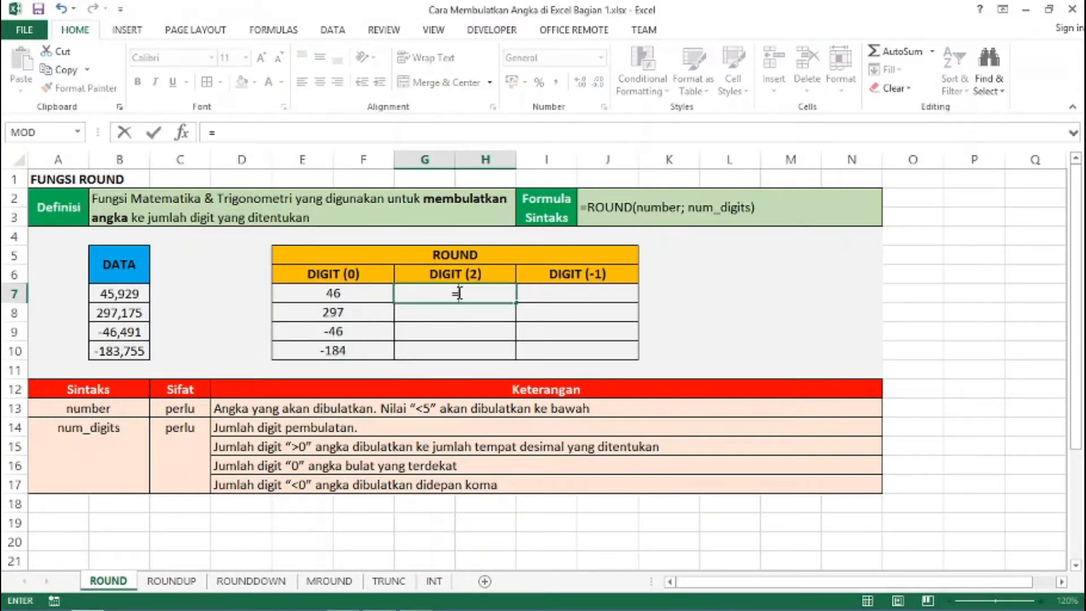
pyautogui.write('ROUND(')
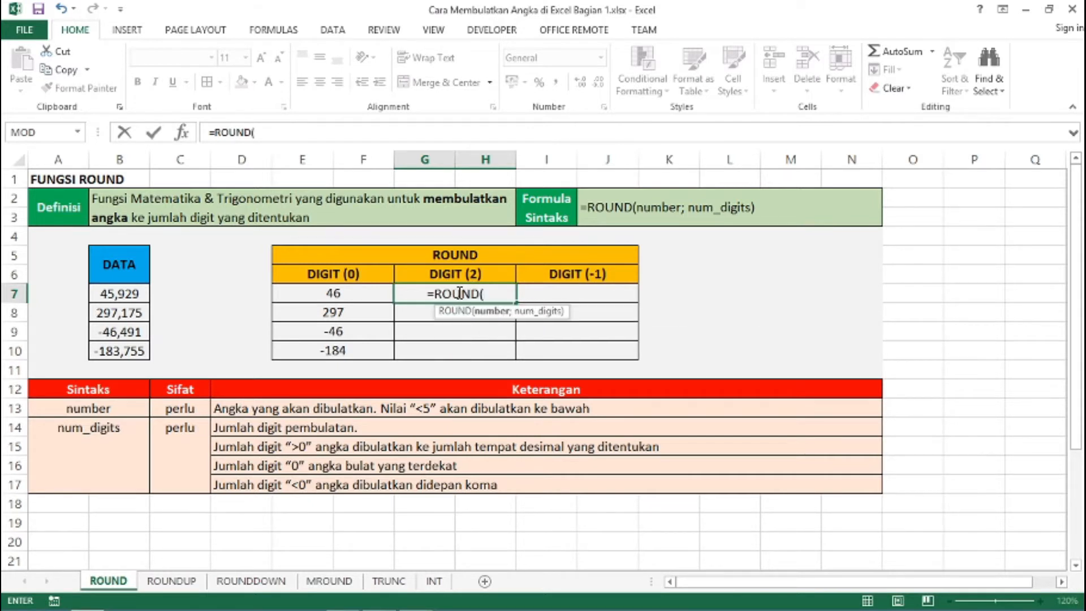
pyautogui.click(133, 295)
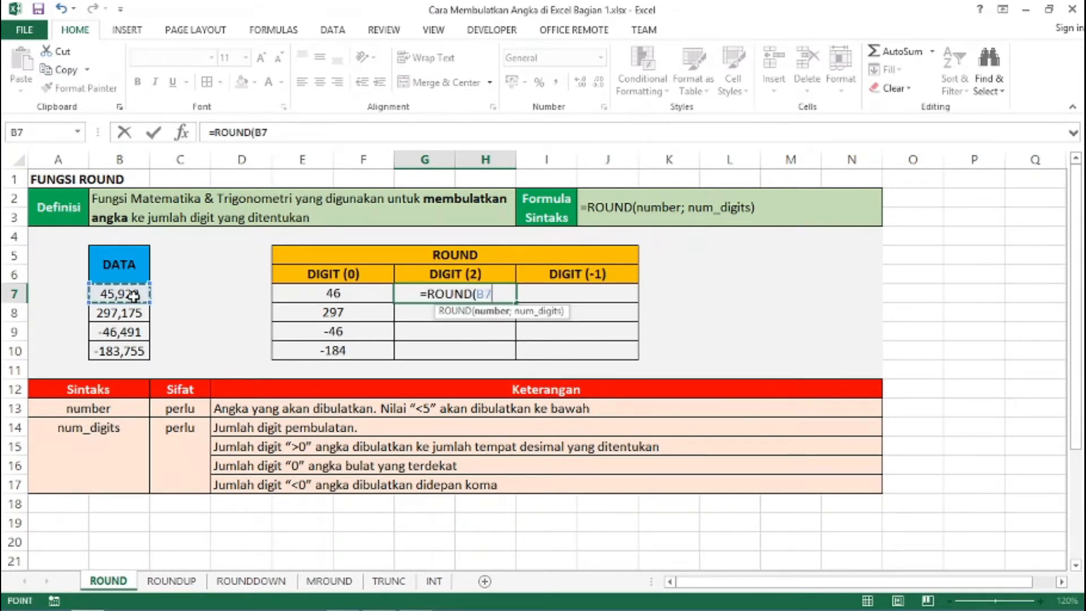
pyautogui.write(';')
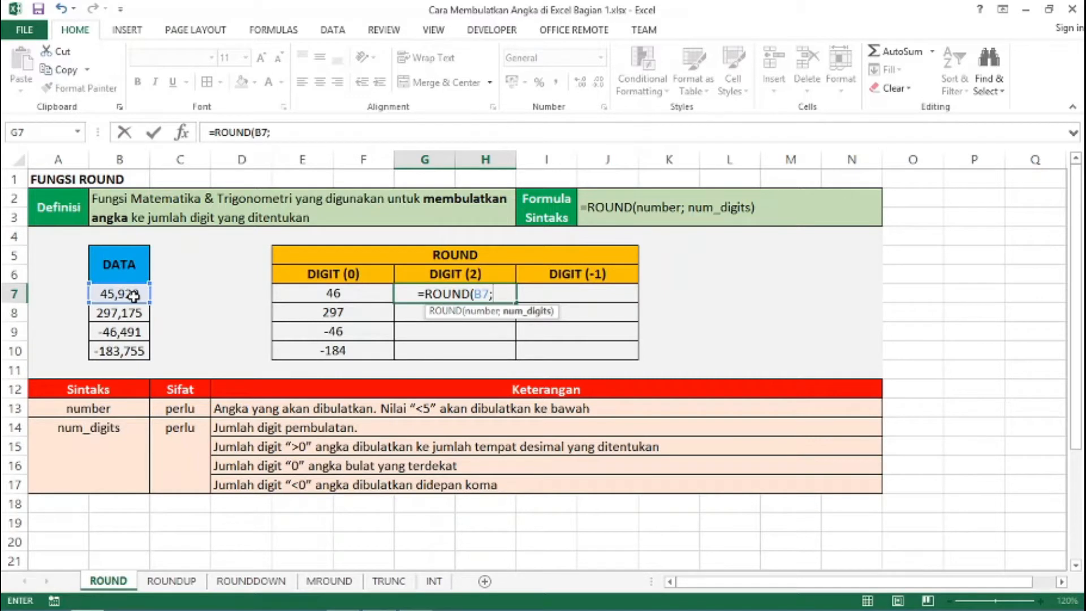
pyautogui.write('2')
pyautogui.press('Return')
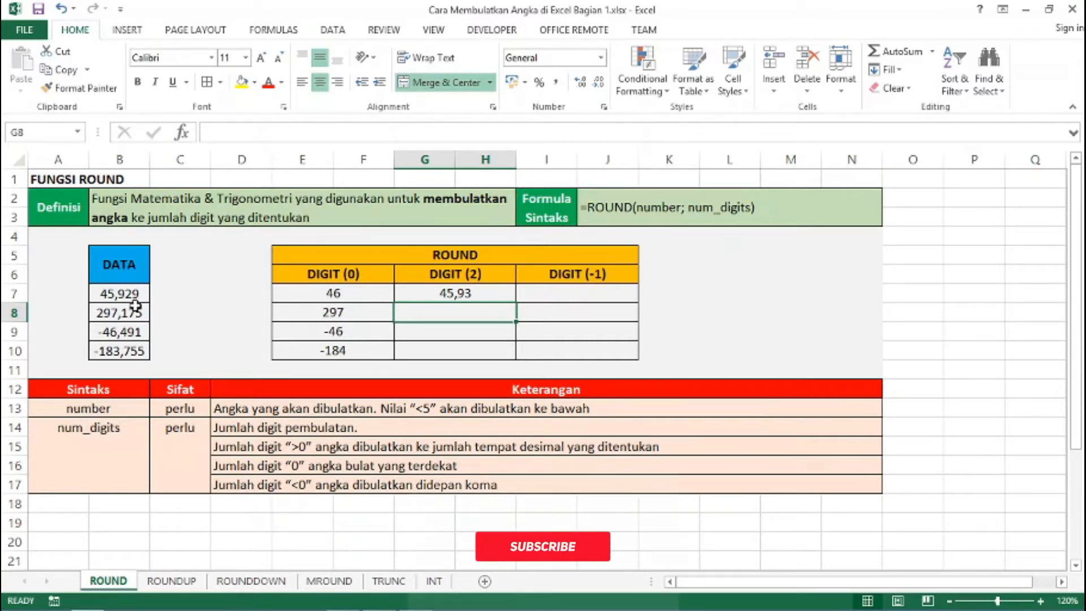
pyautogui.click(436, 292)
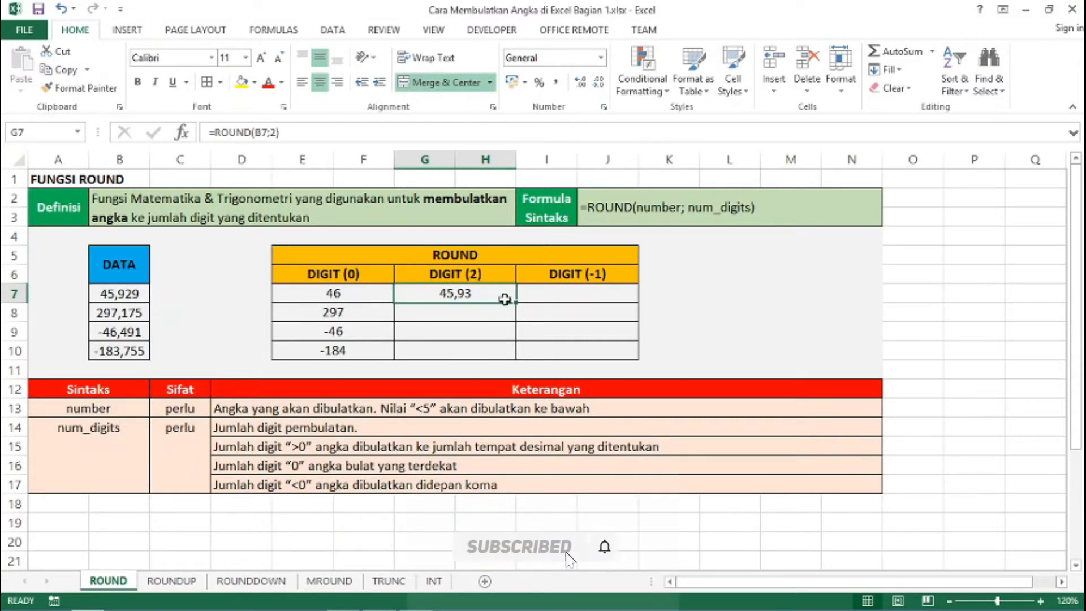
pyautogui.moveTo(515, 302); pyautogui.dragTo(515, 357)
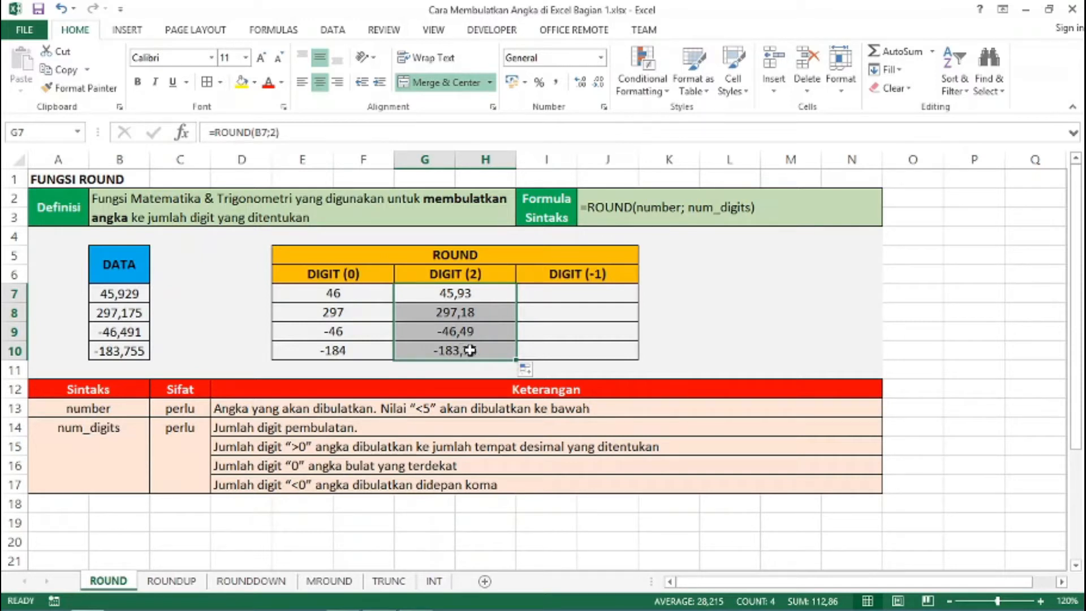
# - Enter =ROUND(B7;-1) in I7 and fill the formula down the DIGIT (-1) column to row 10
pyautogui.click(564, 295)
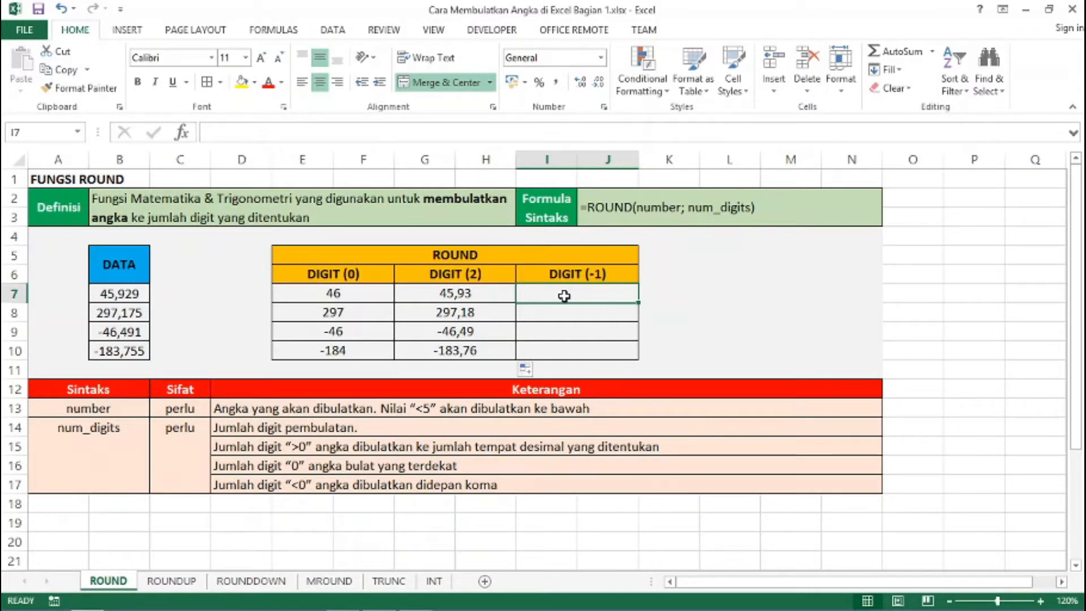
pyautogui.write('=')
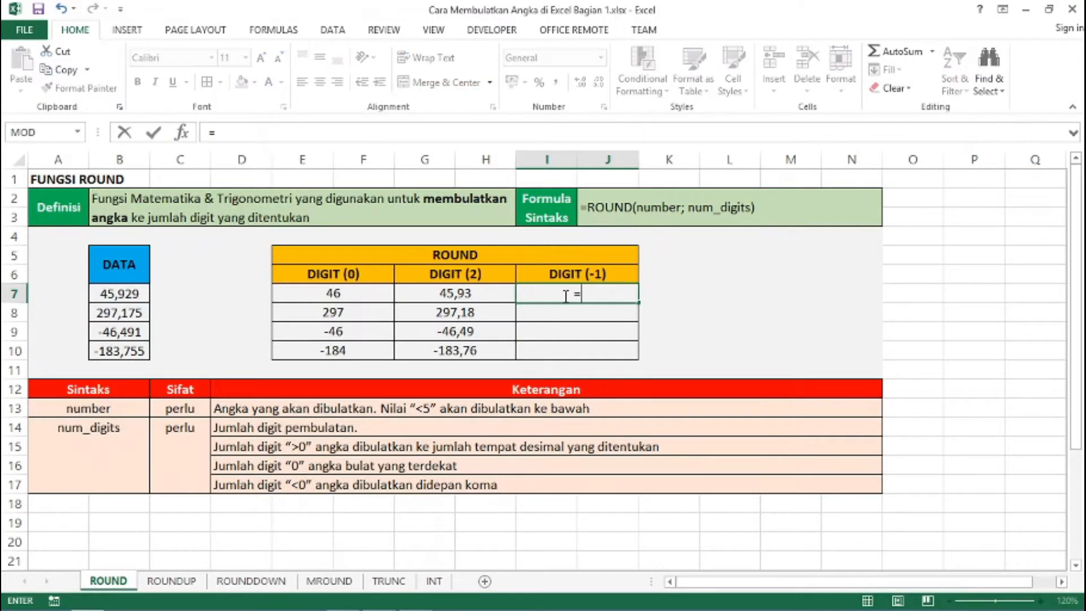
pyautogui.write('ROUND(')
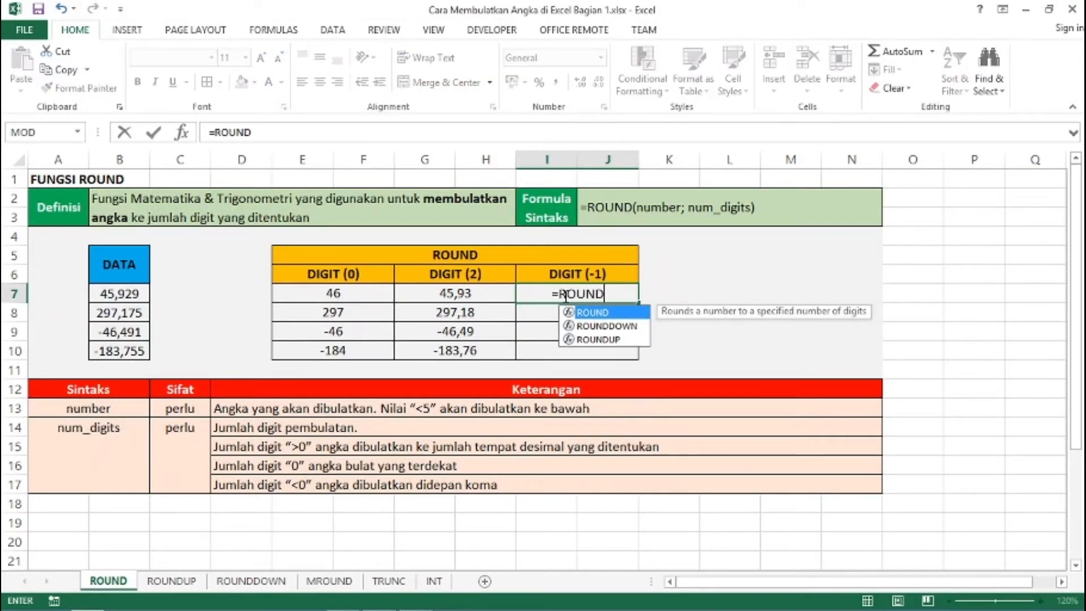
pyautogui.click(125, 295)
pyautogui.write(';')
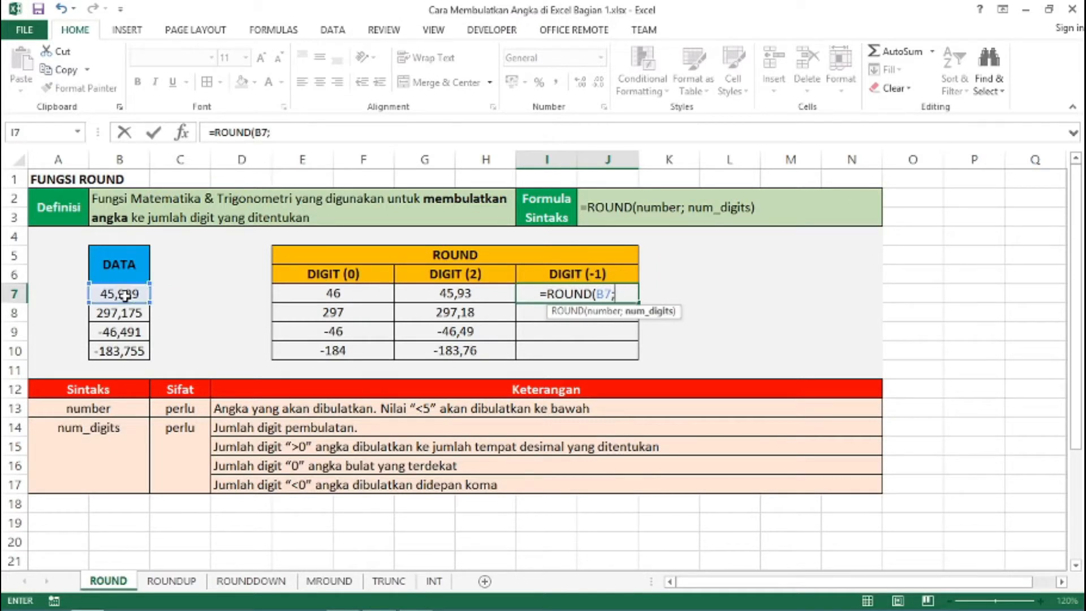
pyautogui.write('-1)')
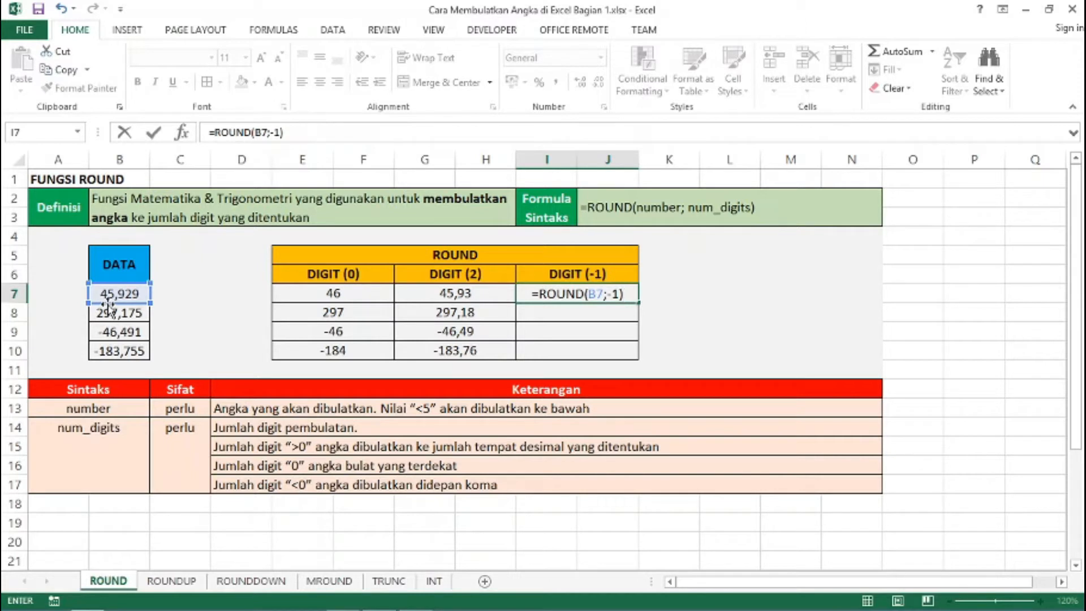
pyautogui.press('Return')
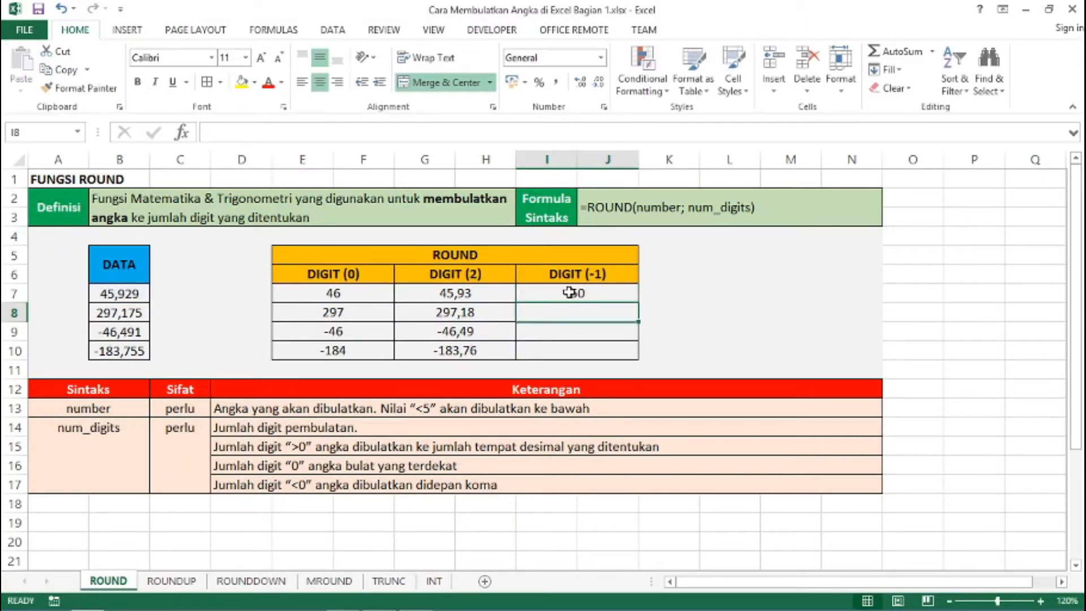
pyautogui.click(589, 293)
pyautogui.moveTo(640, 303); pyautogui.dragTo(638, 363)
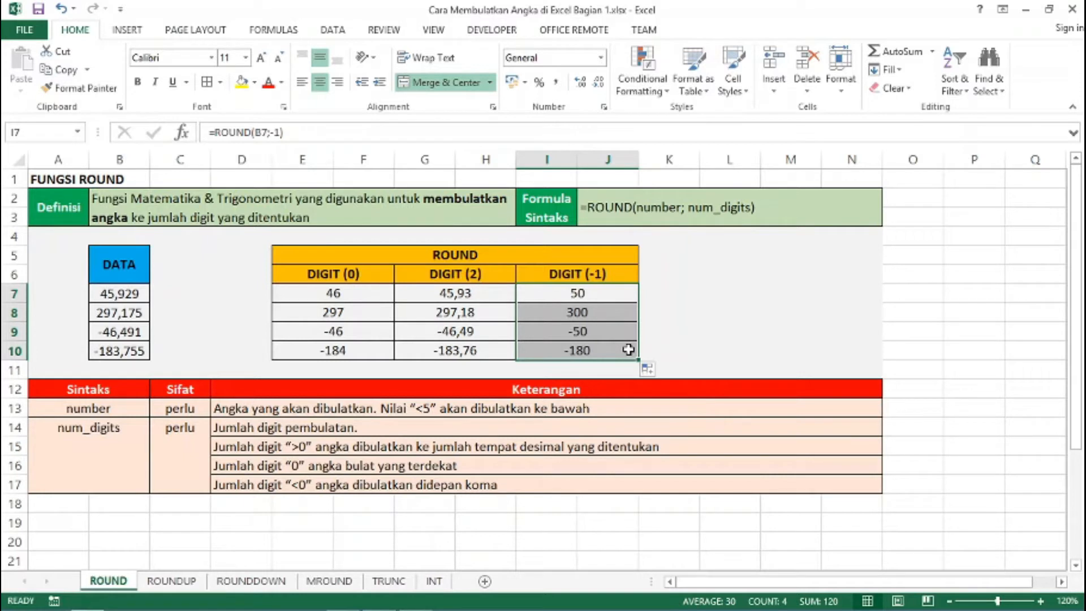
pyautogui.click(672, 351)
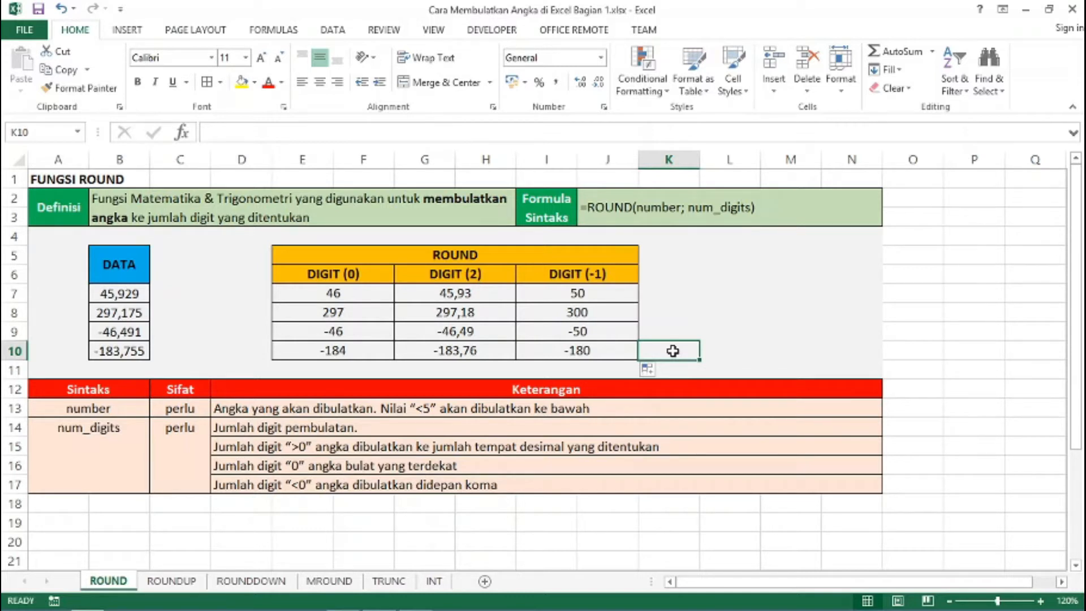
# - On the ROUNDUP sheet, enter =ROUNDUP(B7;0) in E7 and fill the formula down the DIGIT (0) column to row 10
pyautogui.click(173, 581)
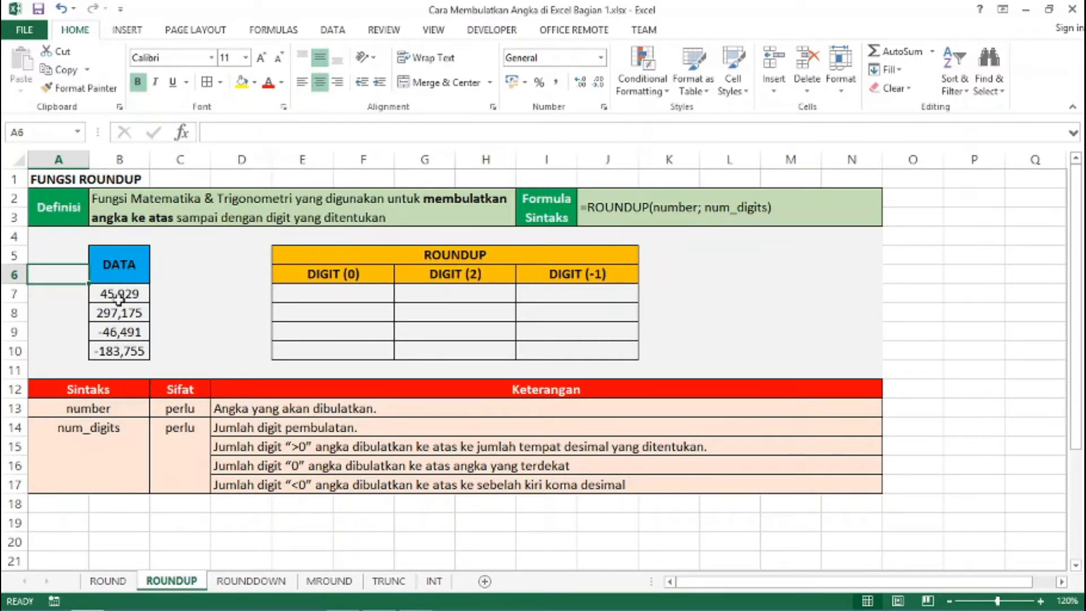
pyautogui.click(315, 293)
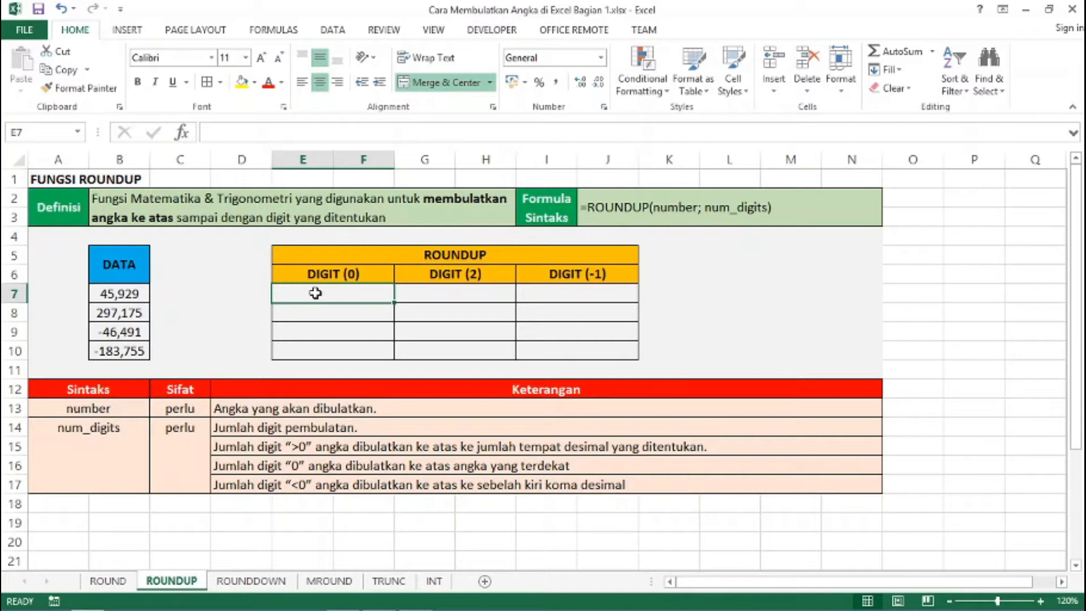
pyautogui.write('=')
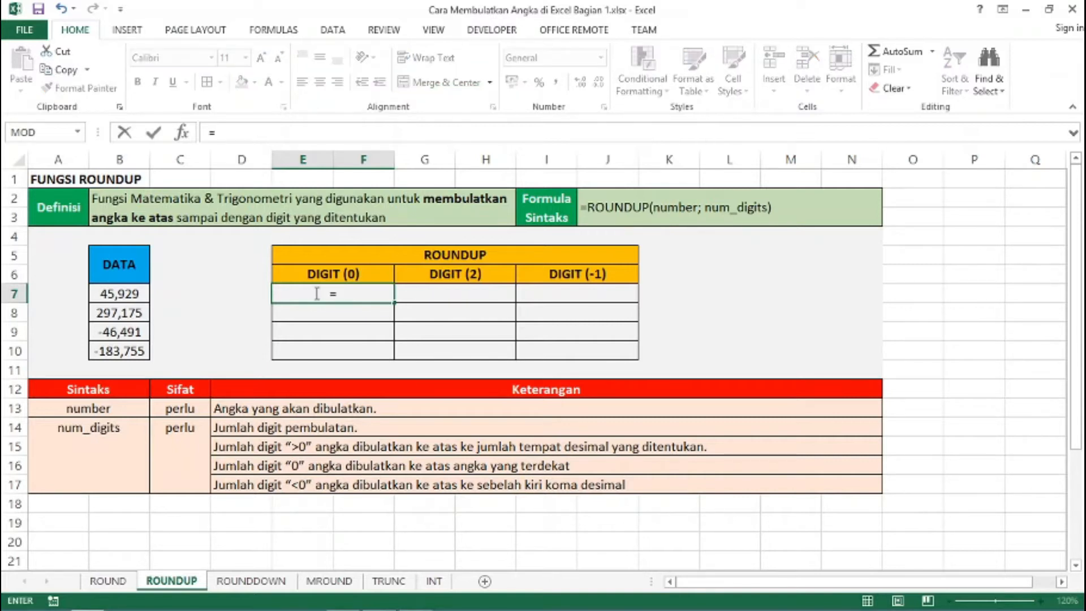
pyautogui.write('ROUN')
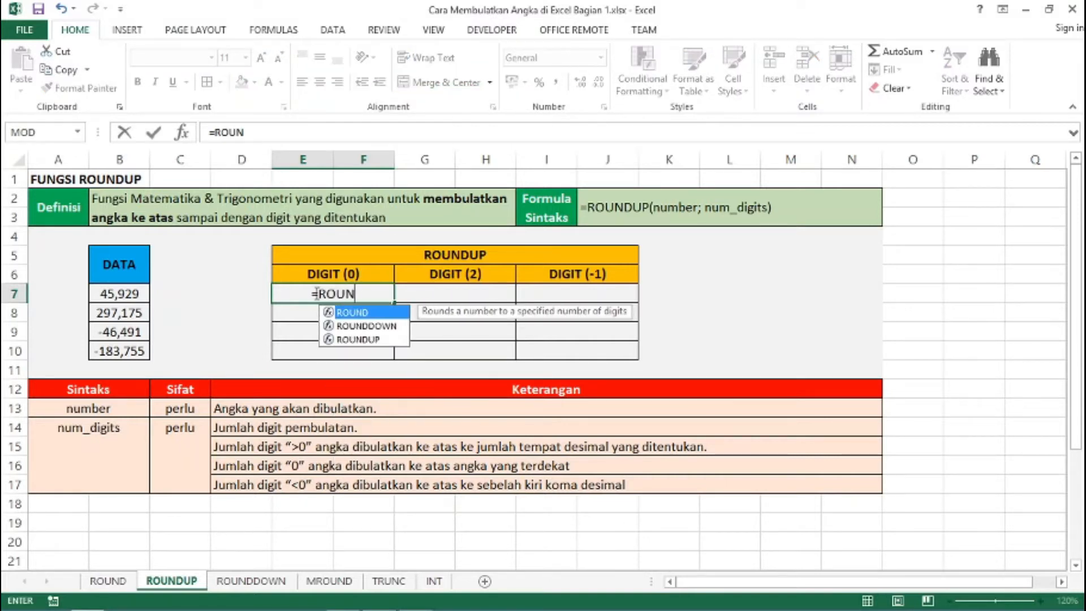
pyautogui.write('DUP(')
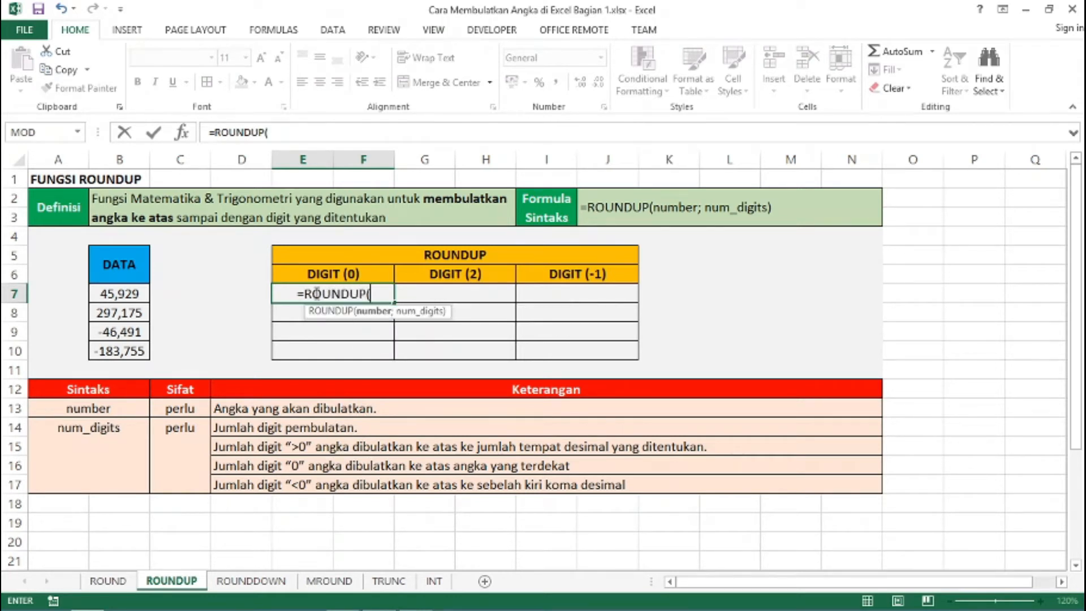
pyautogui.click(124, 296)
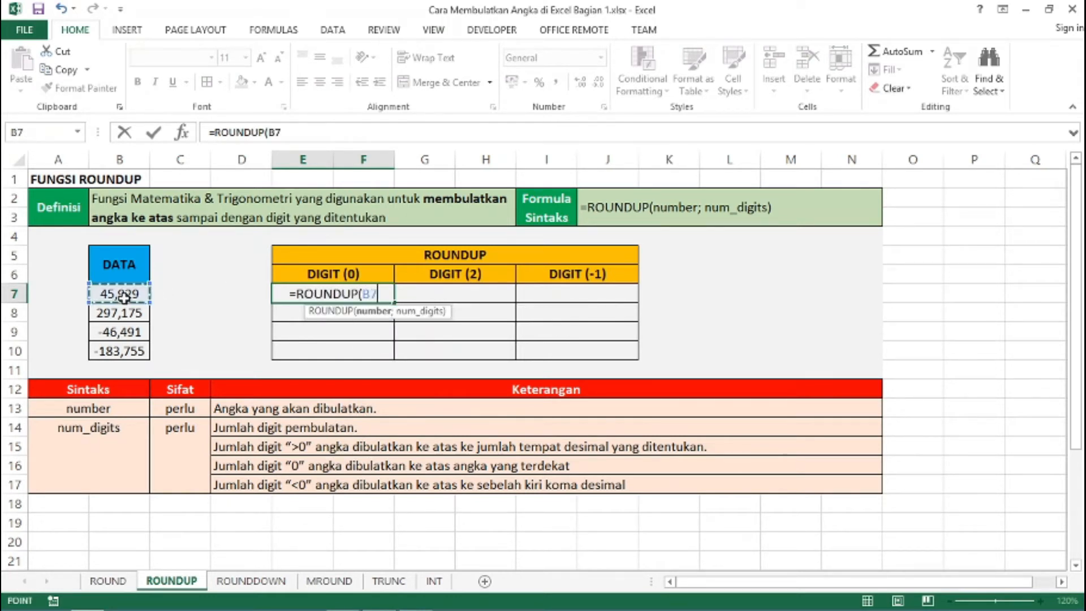
pyautogui.write(';0)')
pyautogui.press('Return')
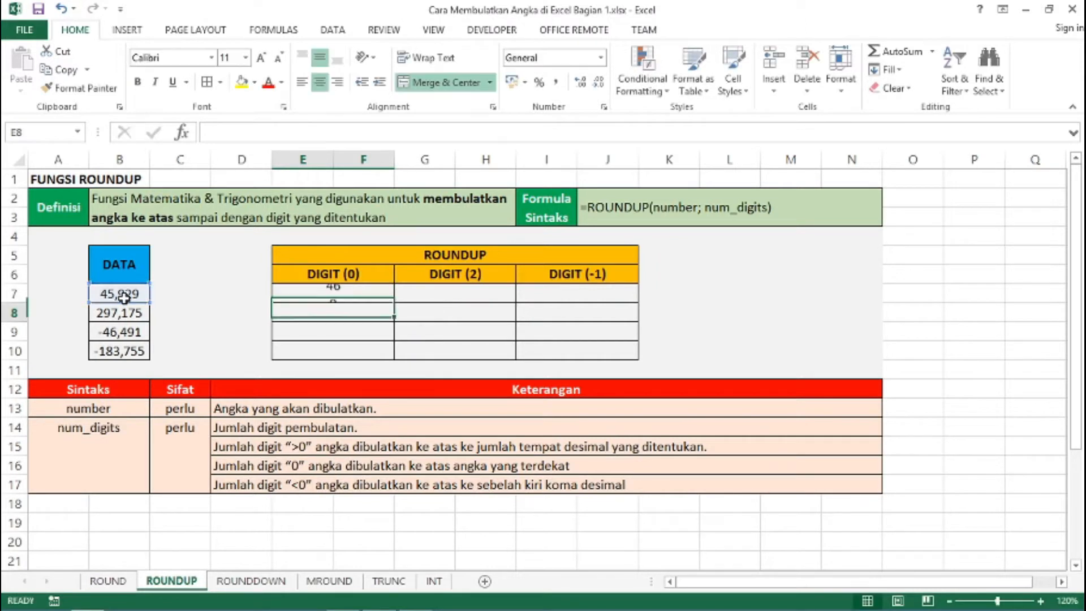
pyautogui.click(320, 294)
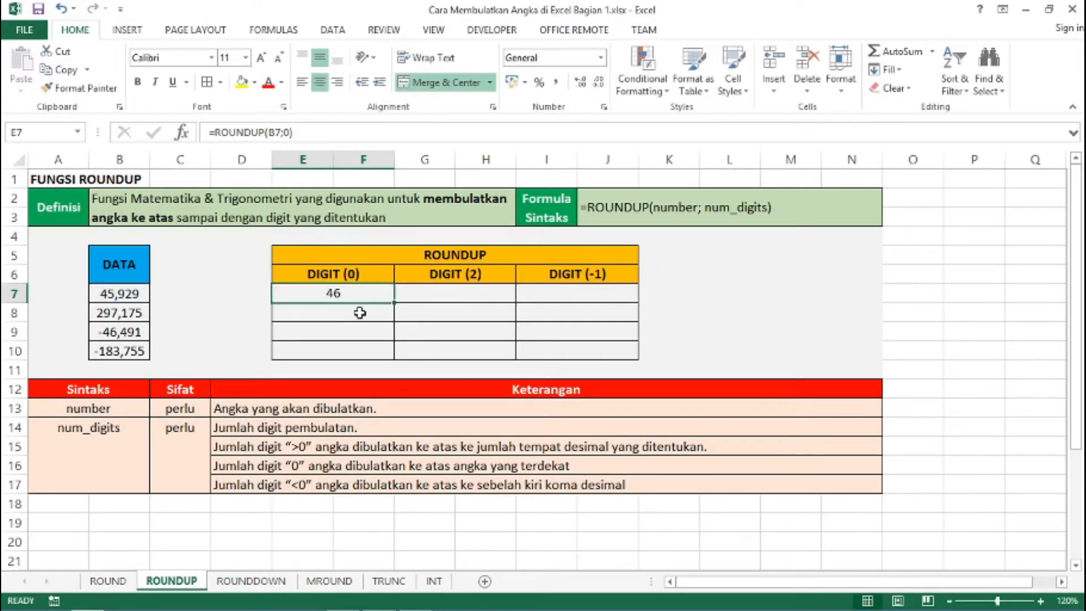
pyautogui.moveTo(395, 303); pyautogui.dragTo(390, 362)
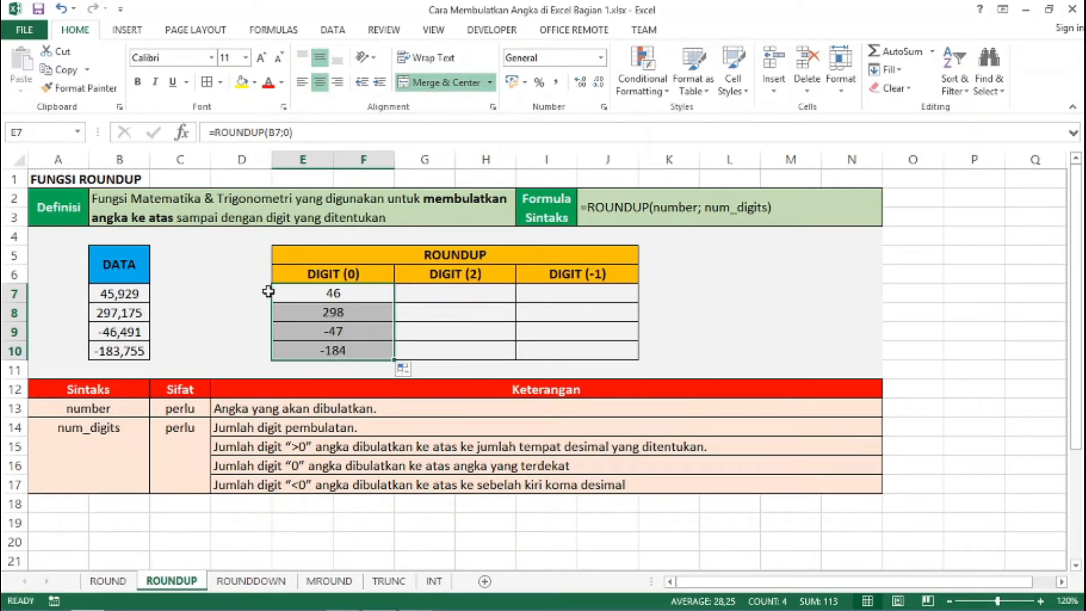
pyautogui.click(311, 292)
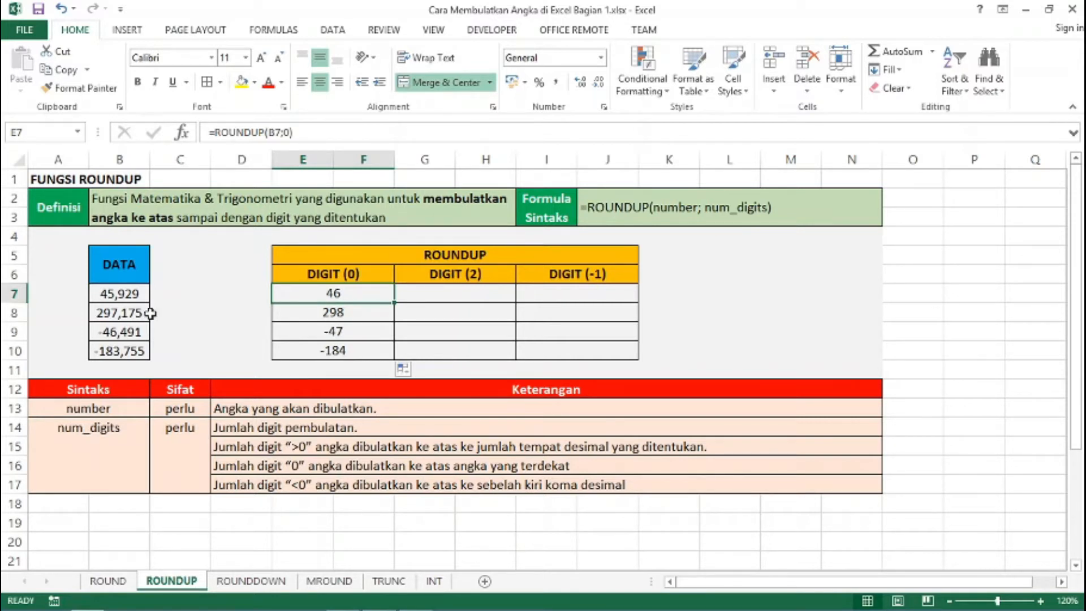
pyautogui.click(133, 311)
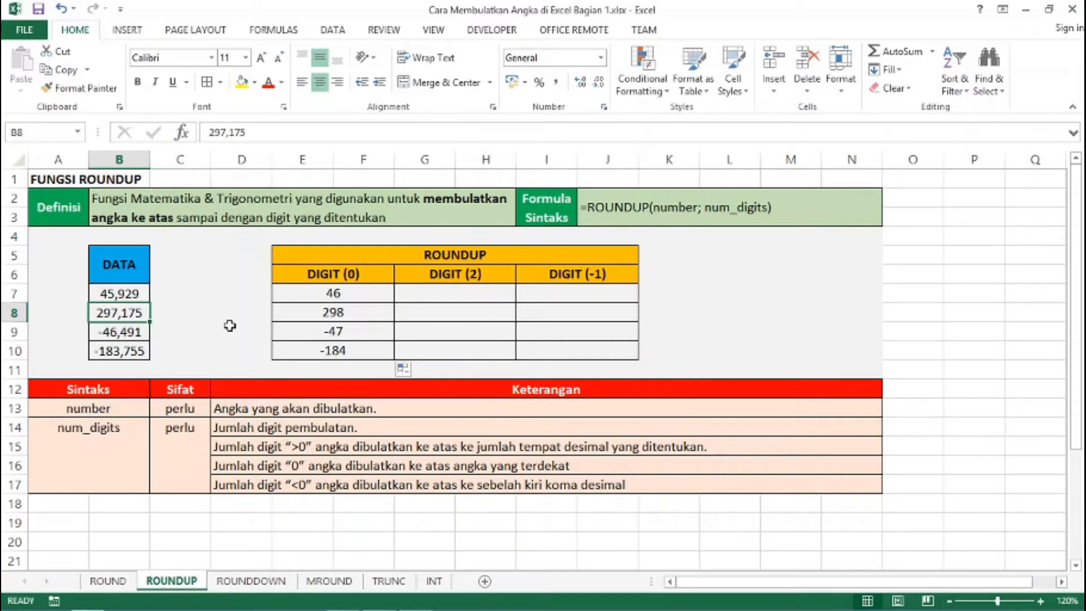
pyautogui.click(287, 315)
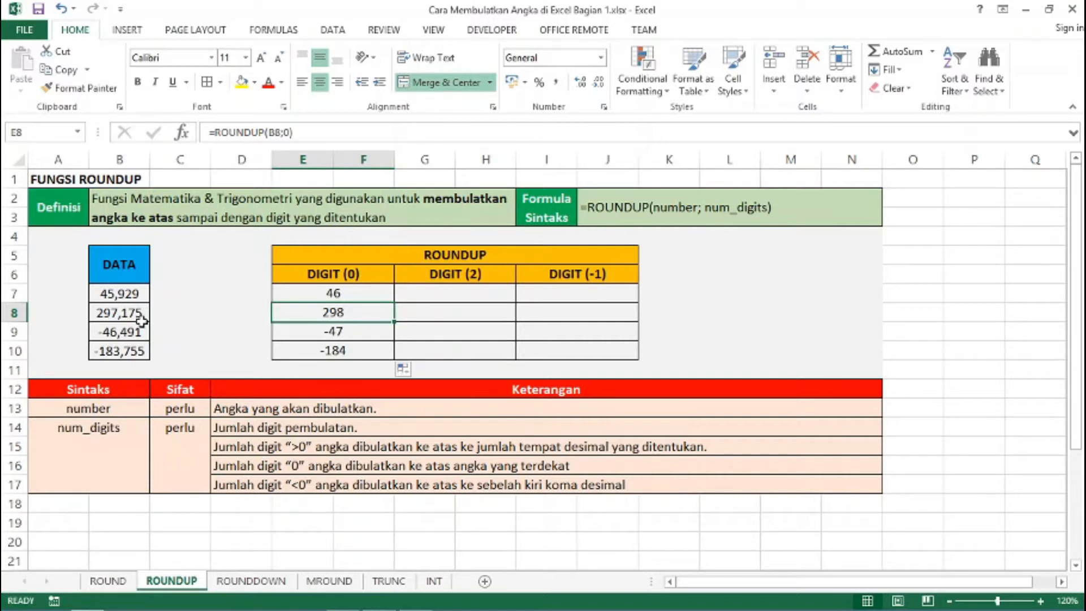
# - Enter =ROUNDUP(B7;2) in G7 and fill the formula down the DIGIT (2) column to row 10
pyautogui.click(426, 292)
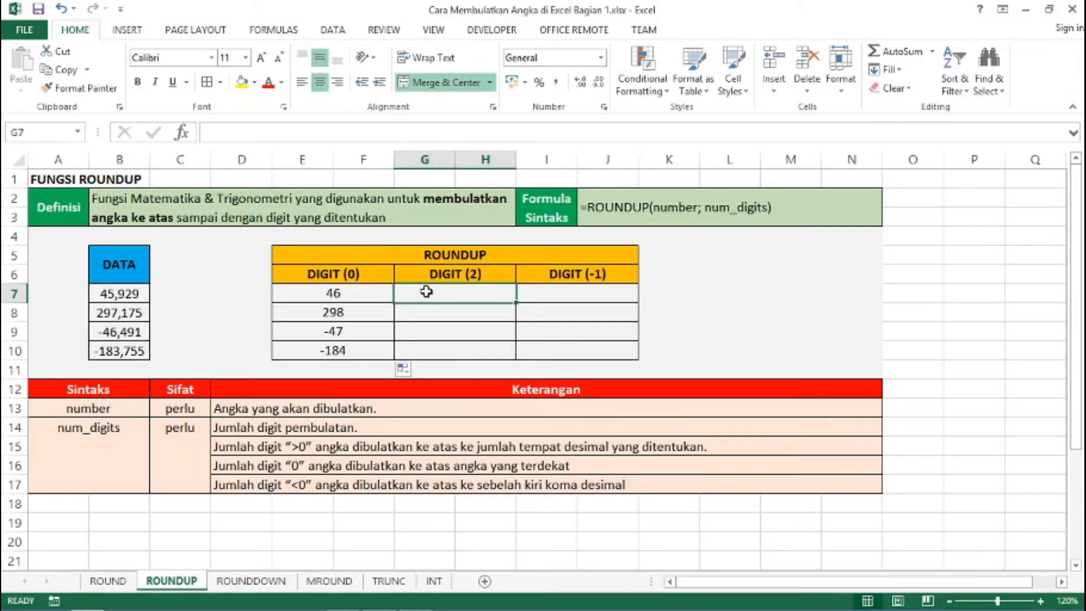
pyautogui.write('=RO')
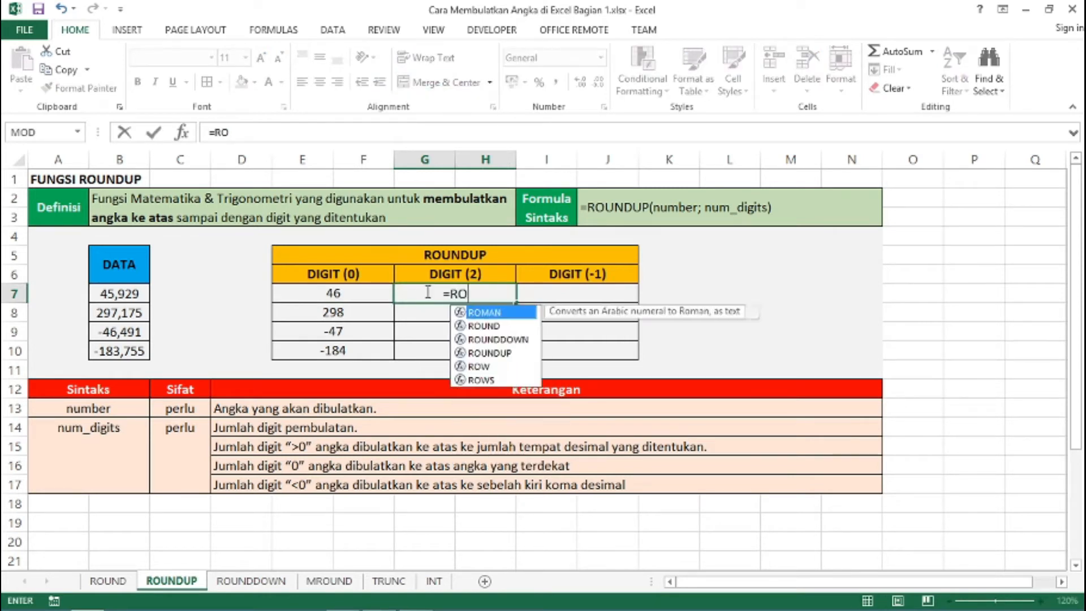
pyautogui.write('UNDUP(')
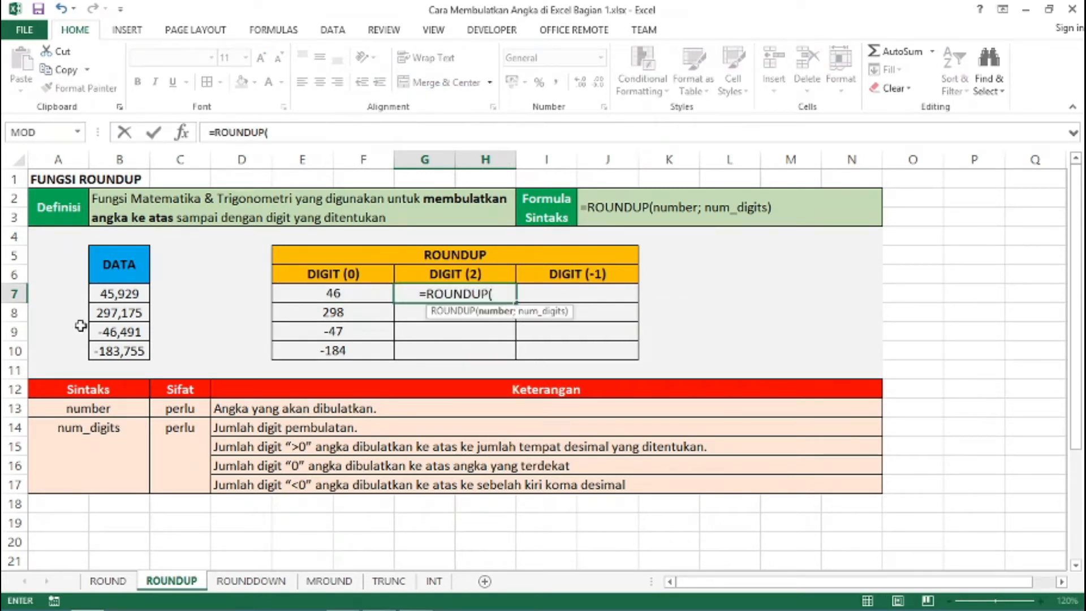
pyautogui.click(115, 302)
pyautogui.write(';')
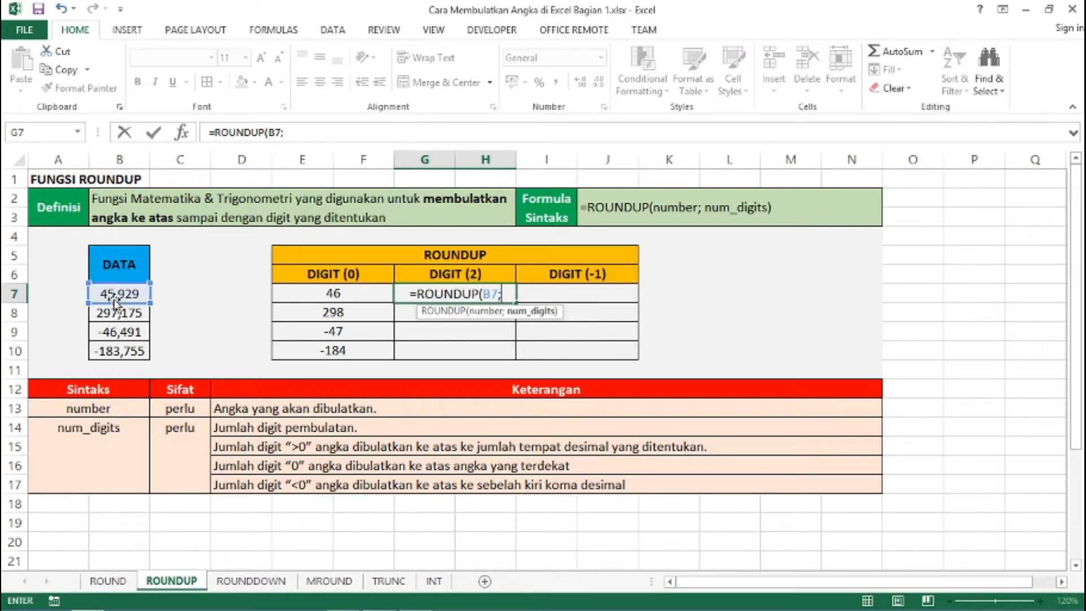
pyautogui.write('2)')
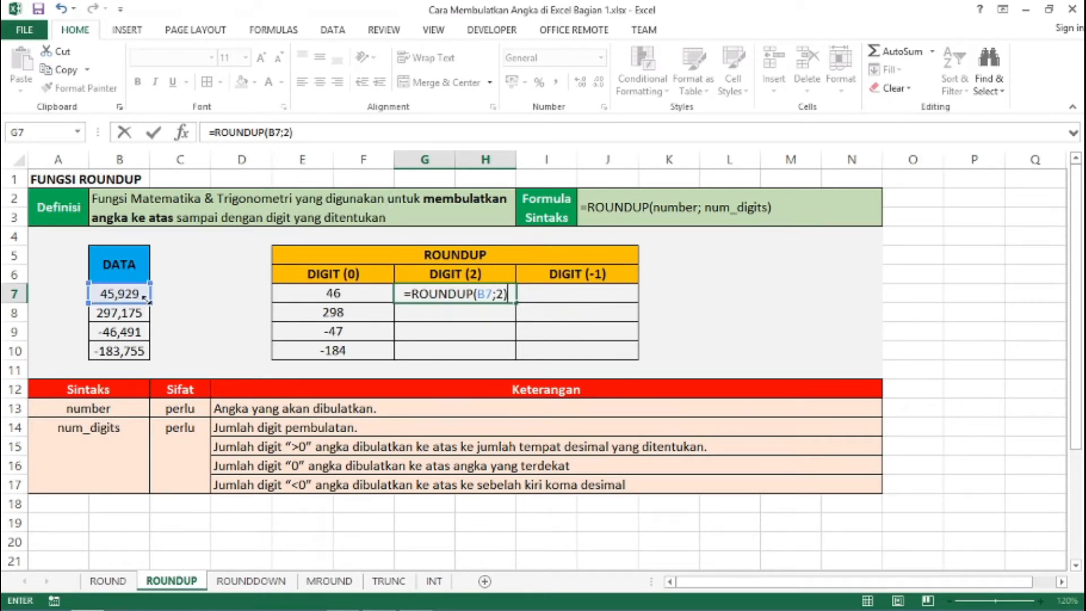
pyautogui.press('Return')
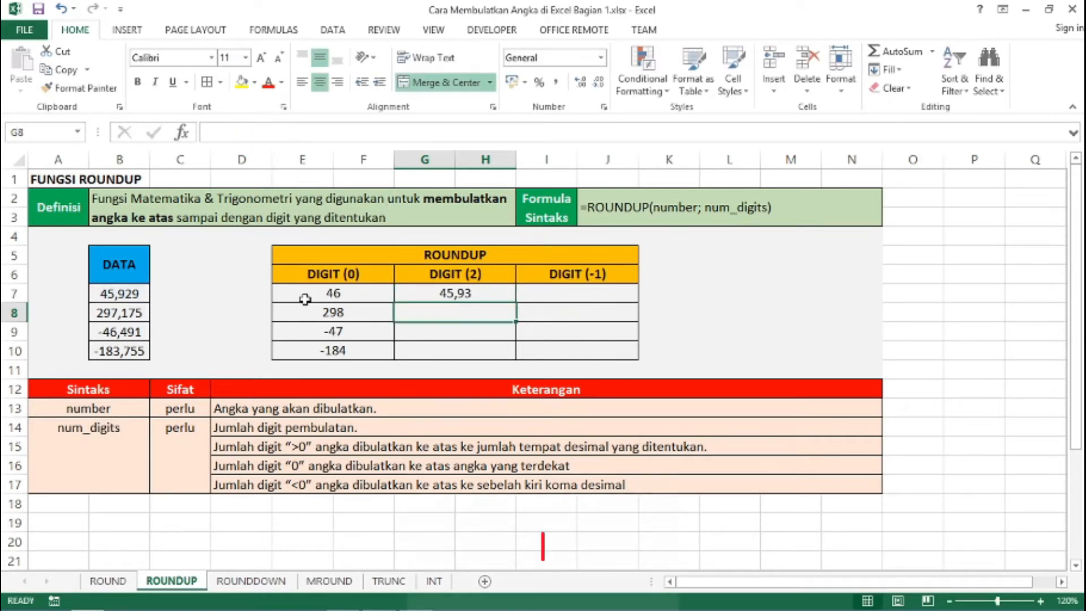
pyautogui.click(498, 294)
pyautogui.moveTo(515, 303); pyautogui.dragTo(502, 352)
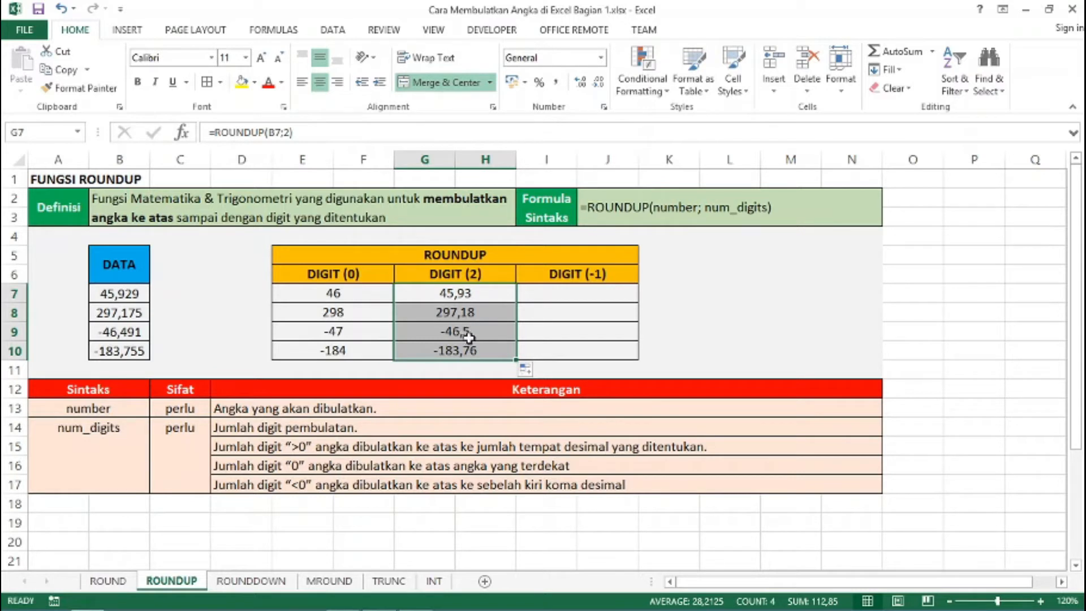
# - Enter =ROUNDUP(B7;-1) in I7 and fill the formula down the DIGIT (-1) column to row 10
pyautogui.click(560, 295)
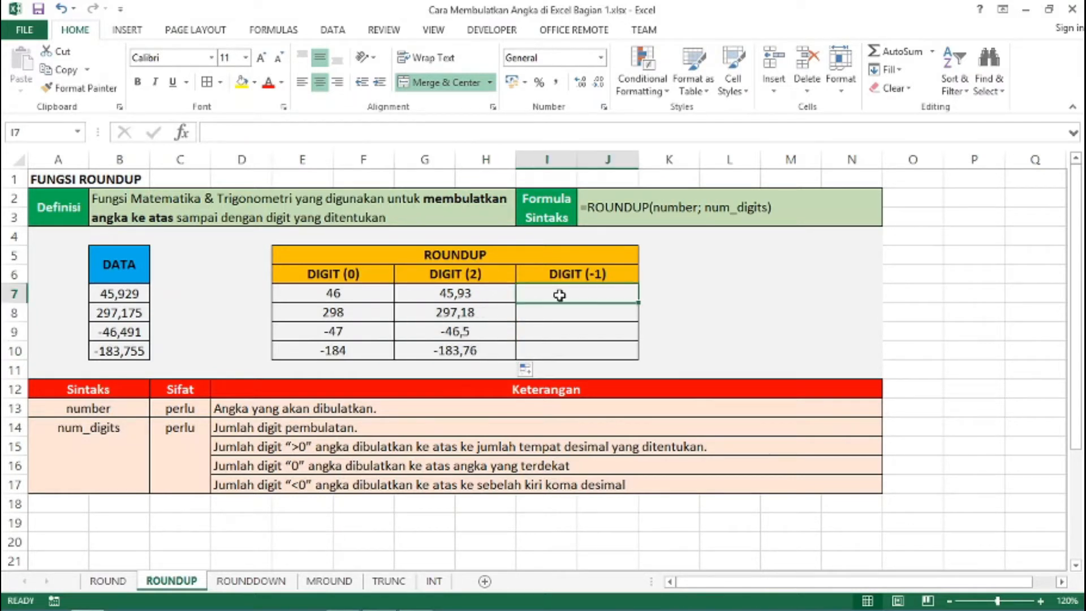
pyautogui.write('=')
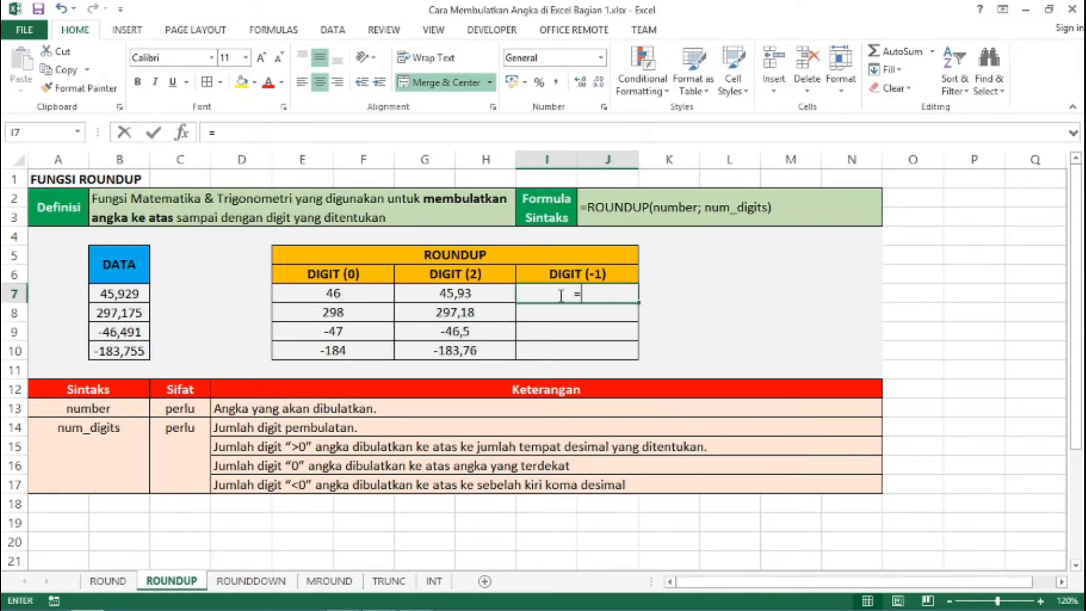
pyautogui.write('ROUNDUP(')
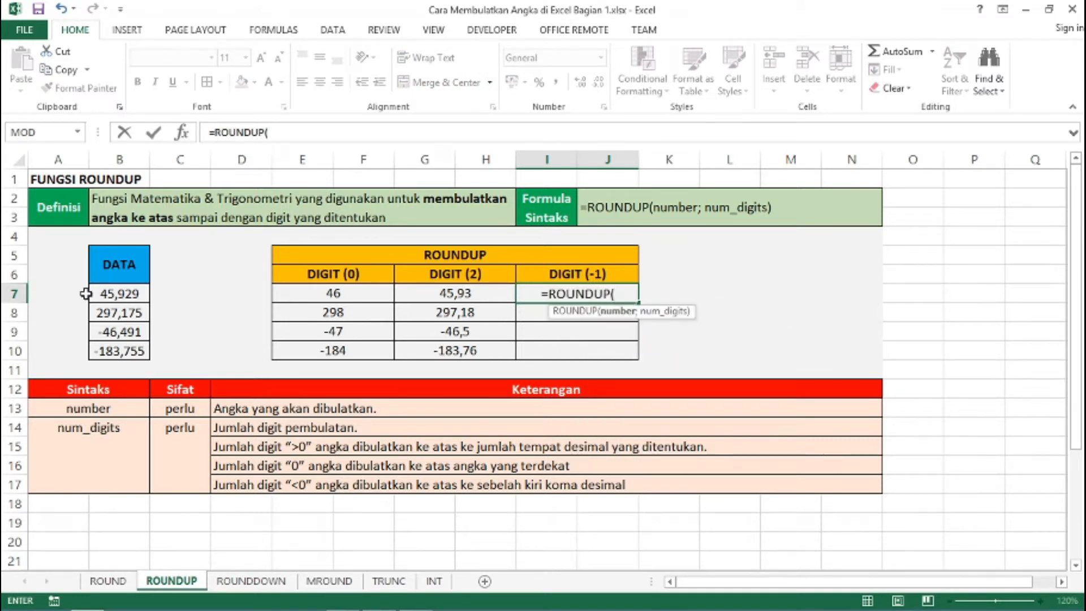
pyautogui.click(112, 291)
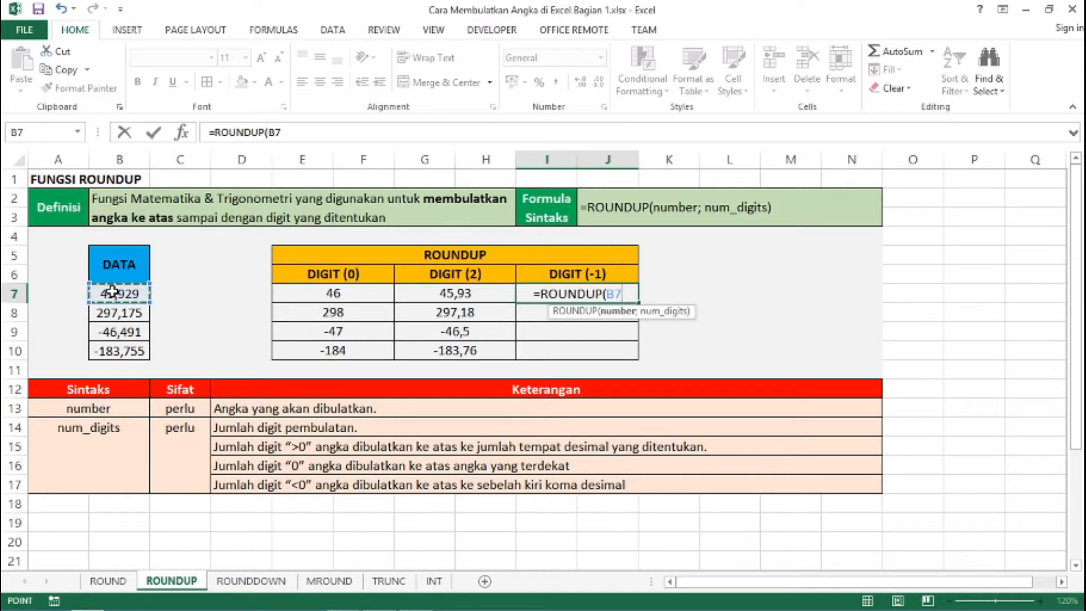
pyautogui.write(';-1')
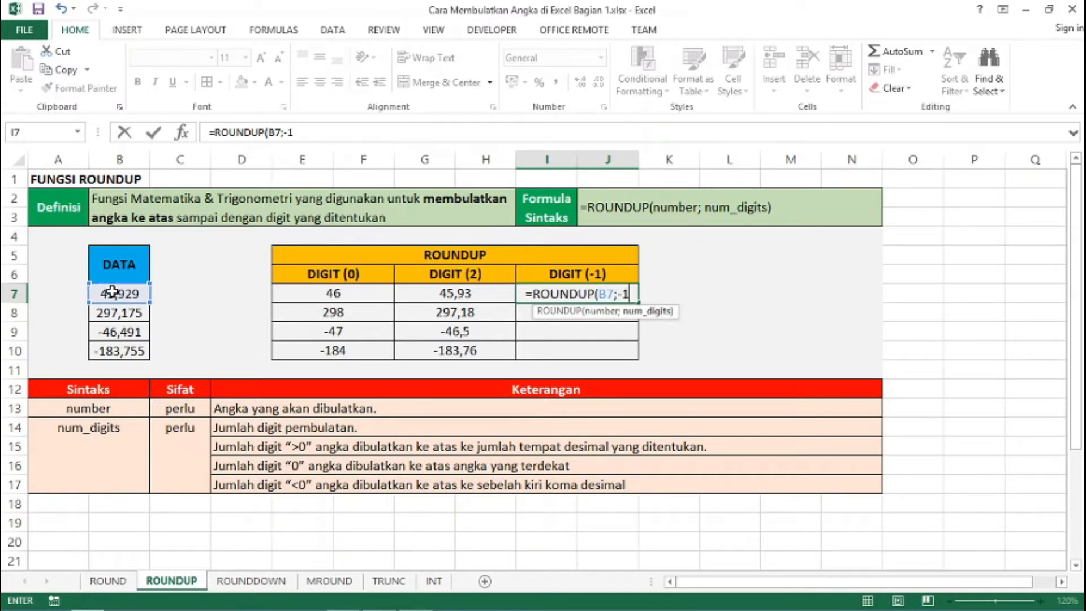
pyautogui.write(')')
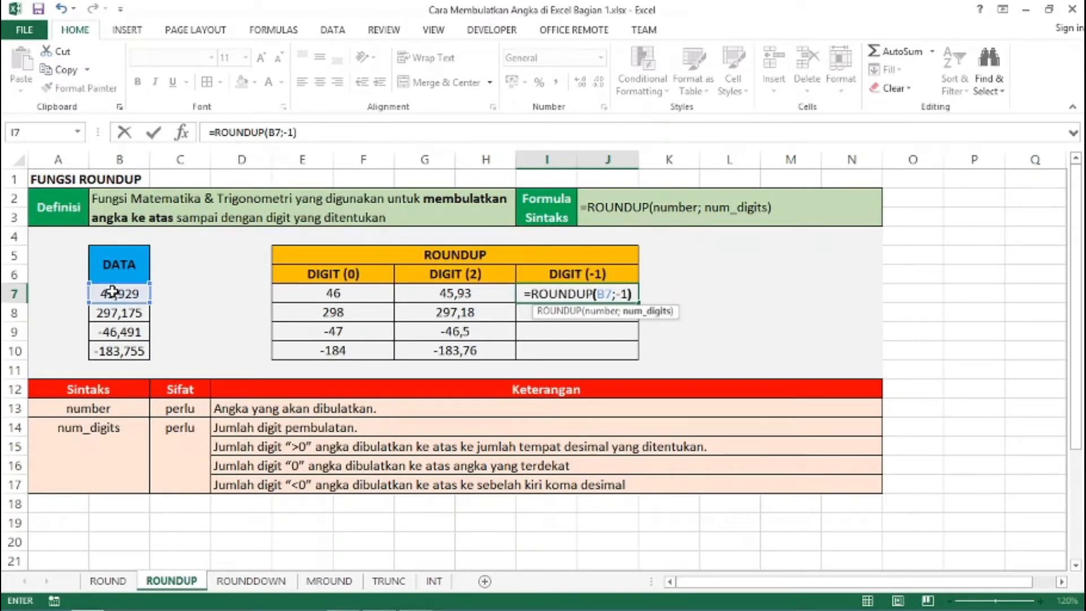
pyautogui.press('Return')
pyautogui.click(619, 293)
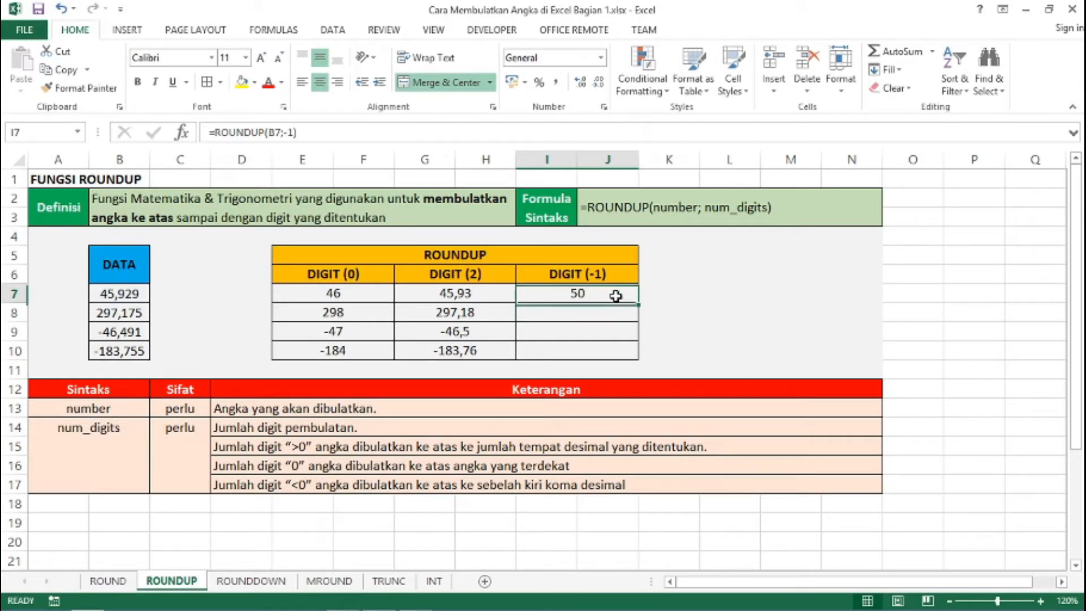
pyautogui.moveTo(637, 303); pyautogui.dragTo(641, 353)
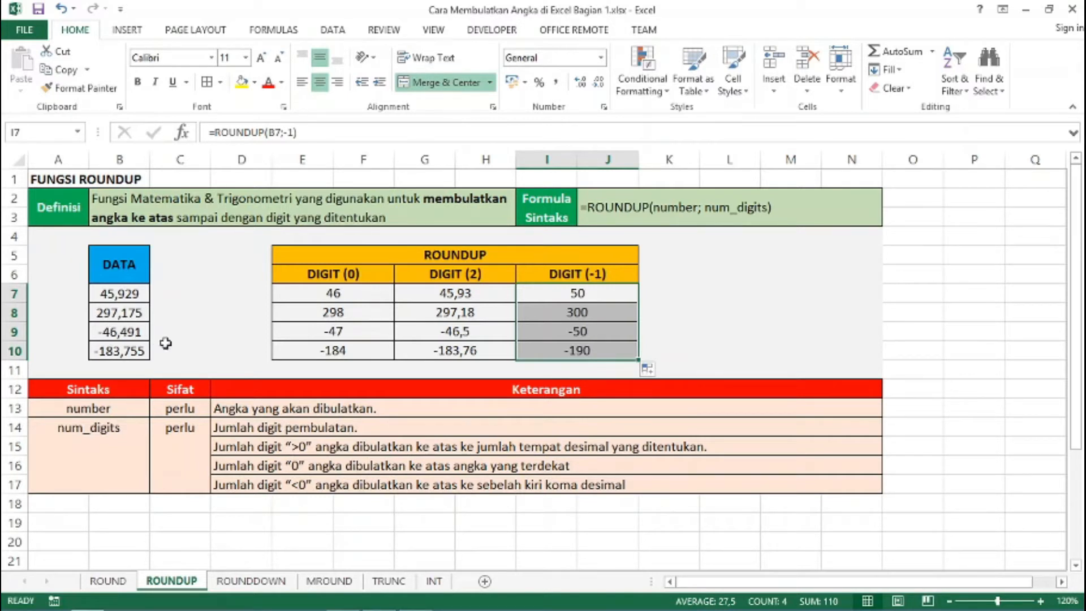
pyautogui.click(716, 347)
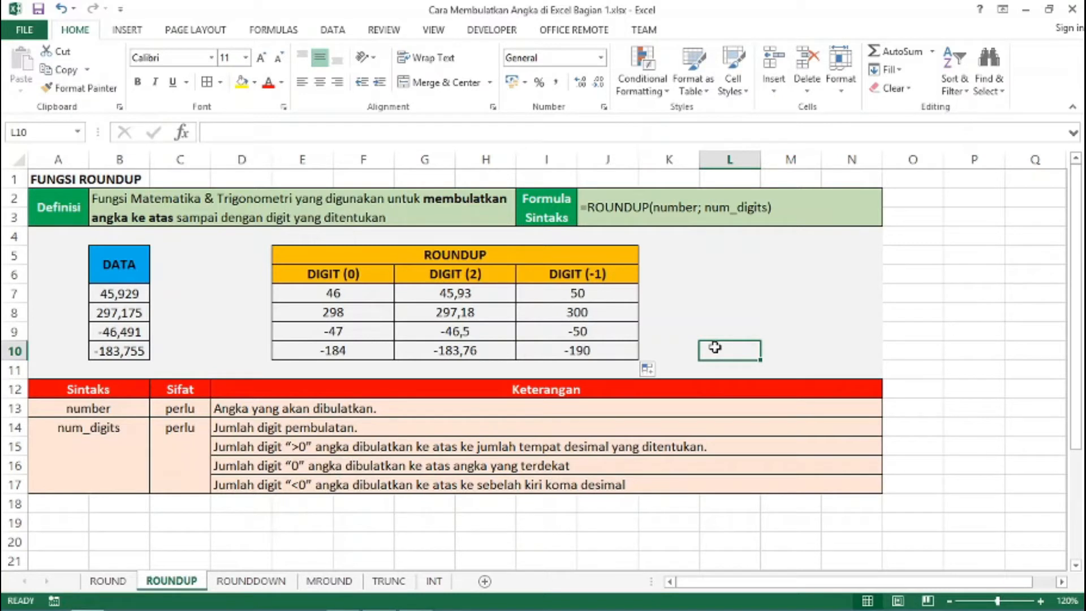
# - On the ROUNDDOWN sheet, enter =ROUNDDOWN(B7;0) in E7 and fill the formula down the DIGIT (0) column to row 10
pyautogui.click(261, 584)
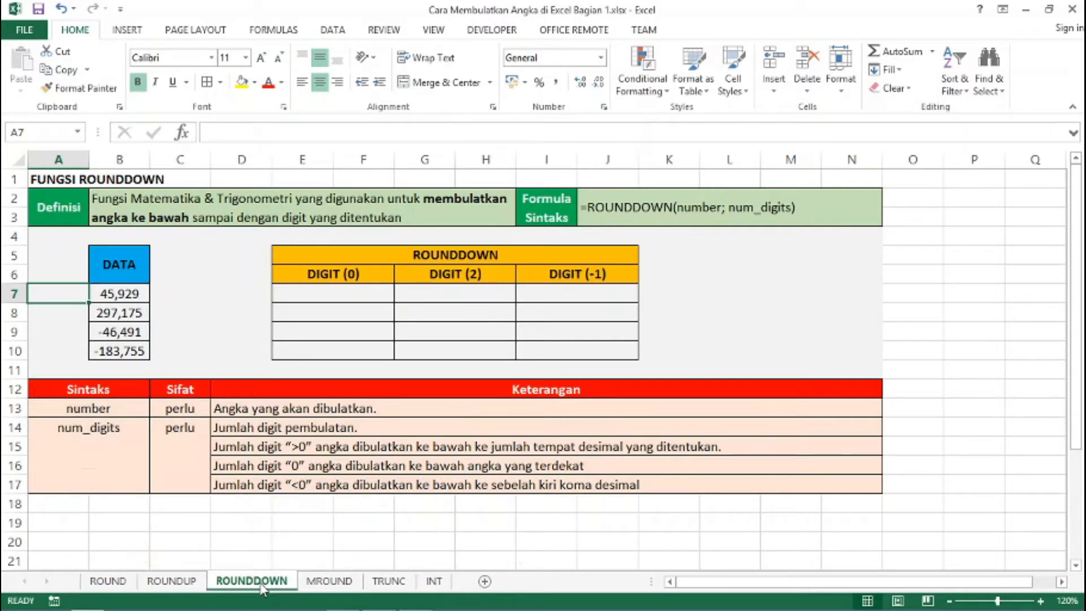
pyautogui.click(288, 295)
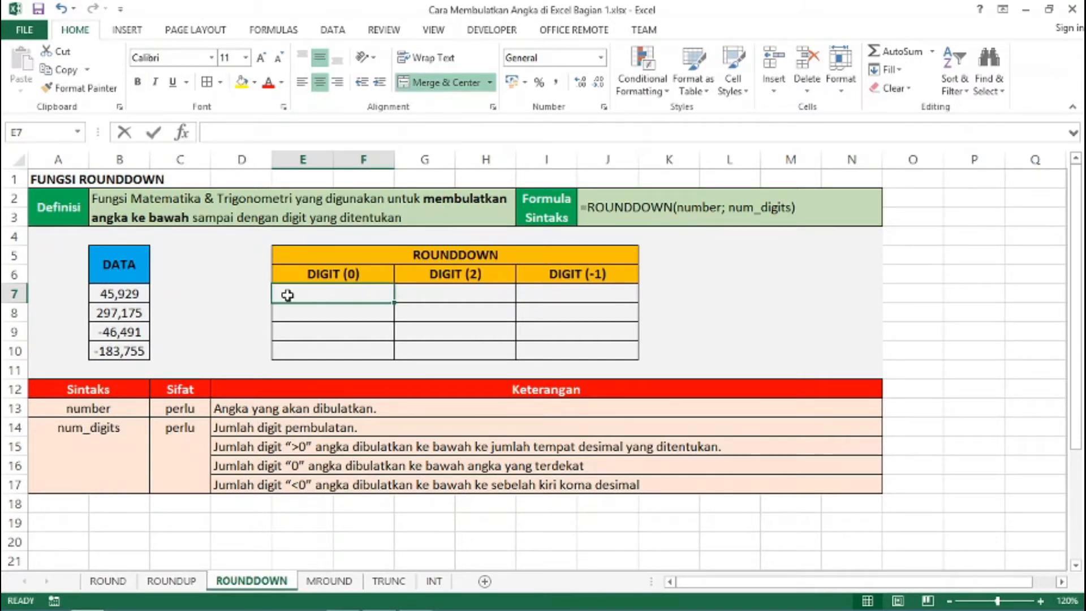
pyautogui.write('=ROUND')
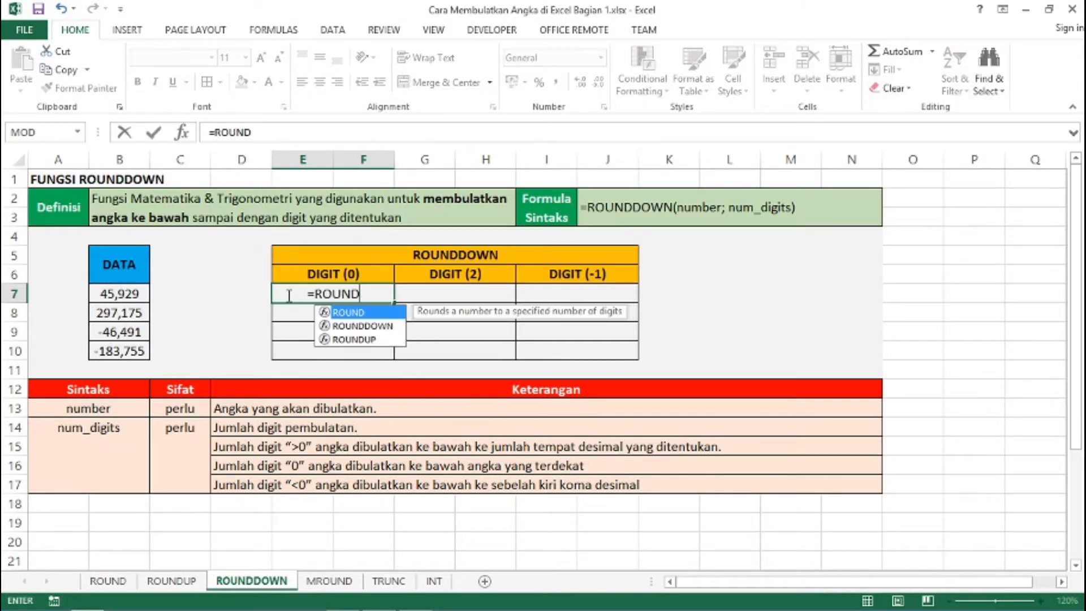
pyautogui.write('DOWN(')
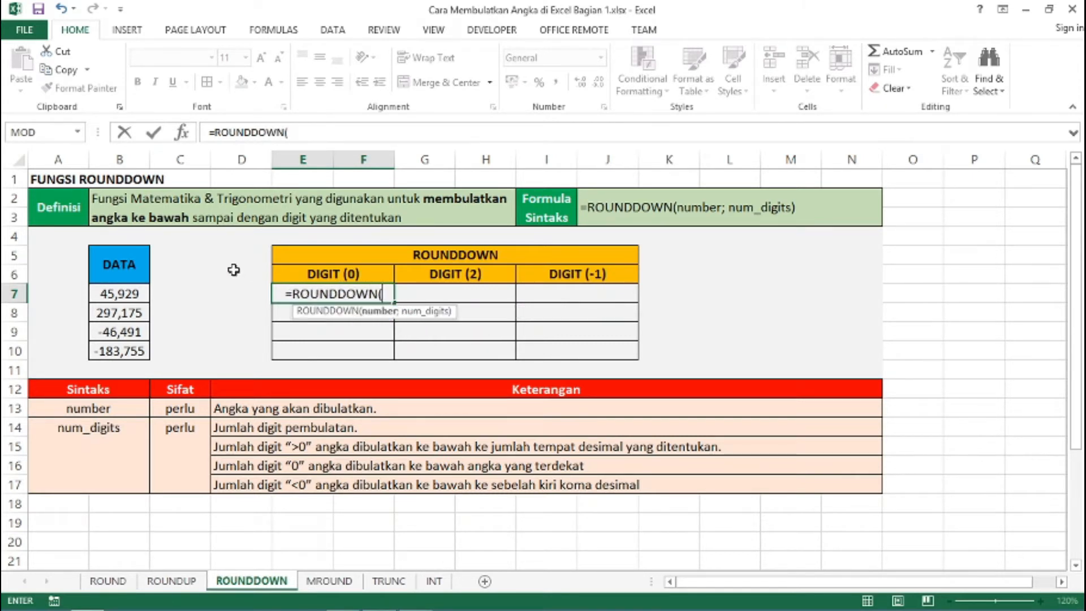
pyautogui.click(141, 298)
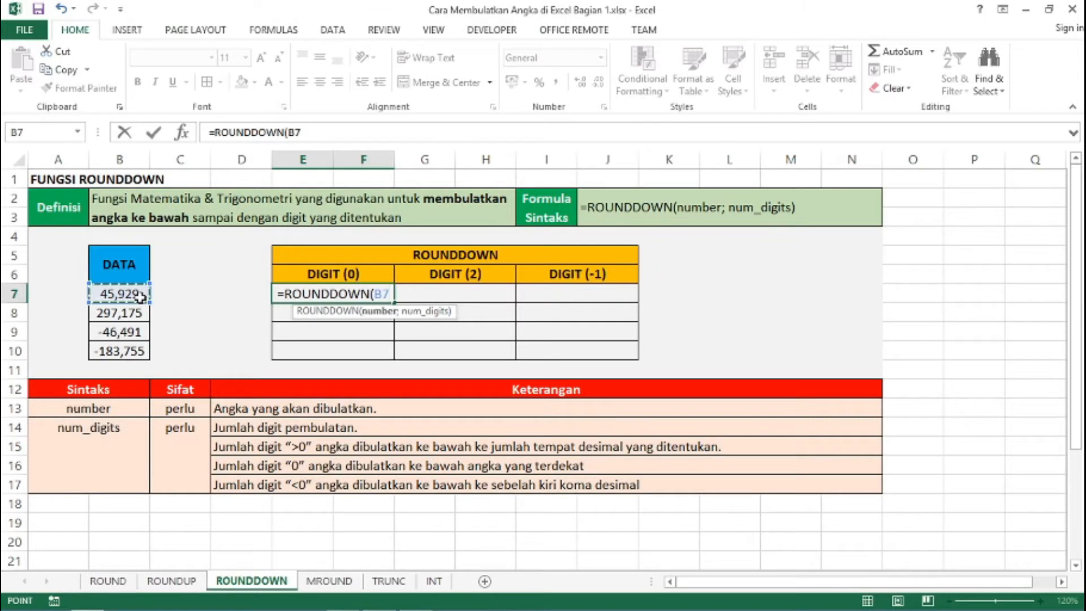
pyautogui.write(';0)')
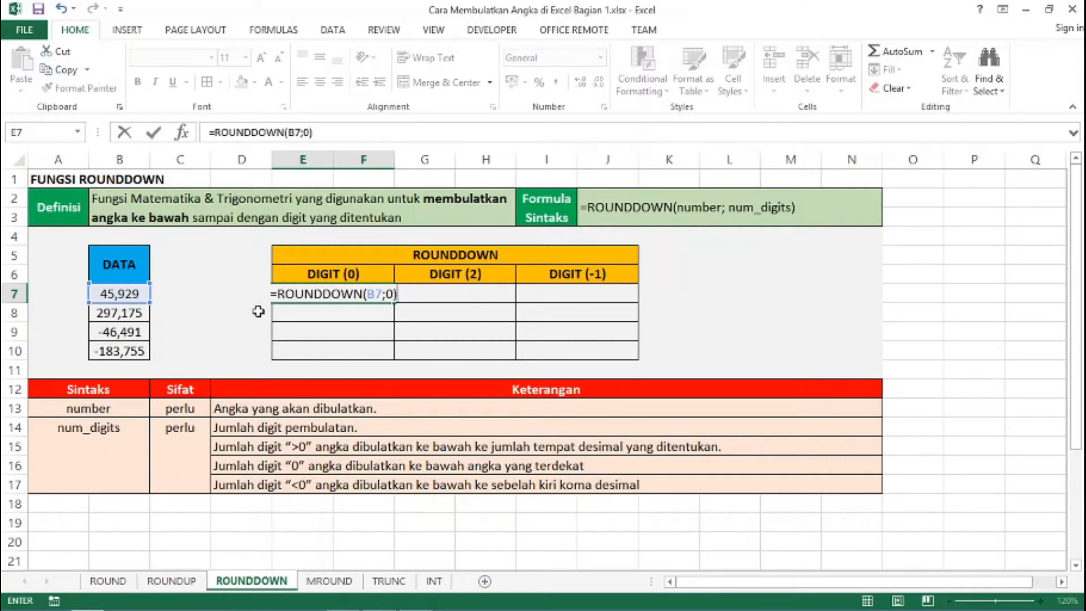
pyautogui.press('Return')
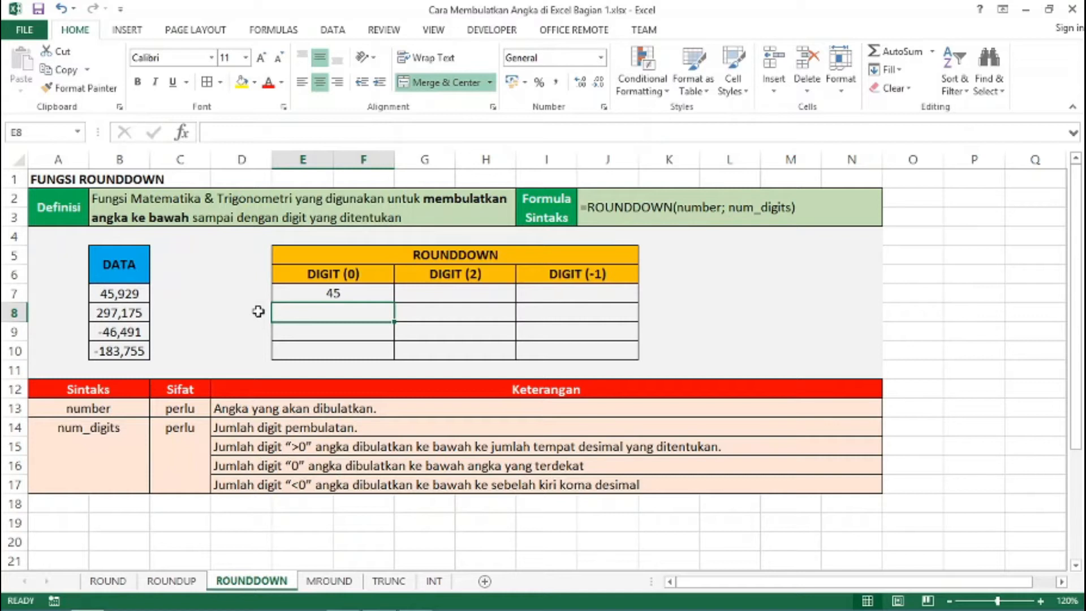
pyautogui.click(334, 293)
pyautogui.moveTo(393, 303); pyautogui.dragTo(394, 358)
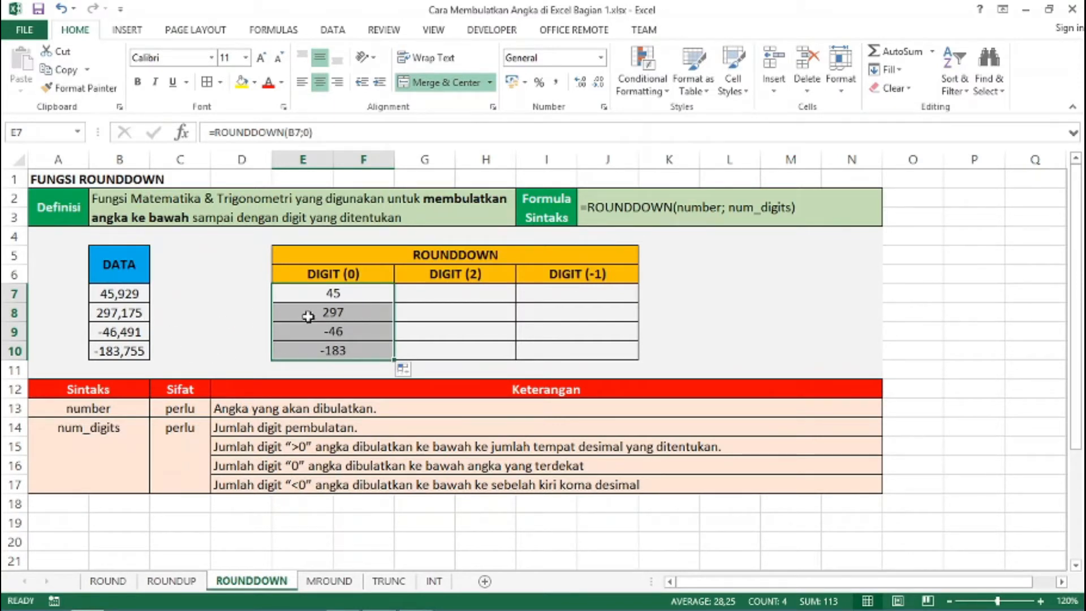
# - Enter =ROUNDDOWN(B7;2) in G7 and fill the formula down the DIGIT (2) column to row 10
pyautogui.click(444, 295)
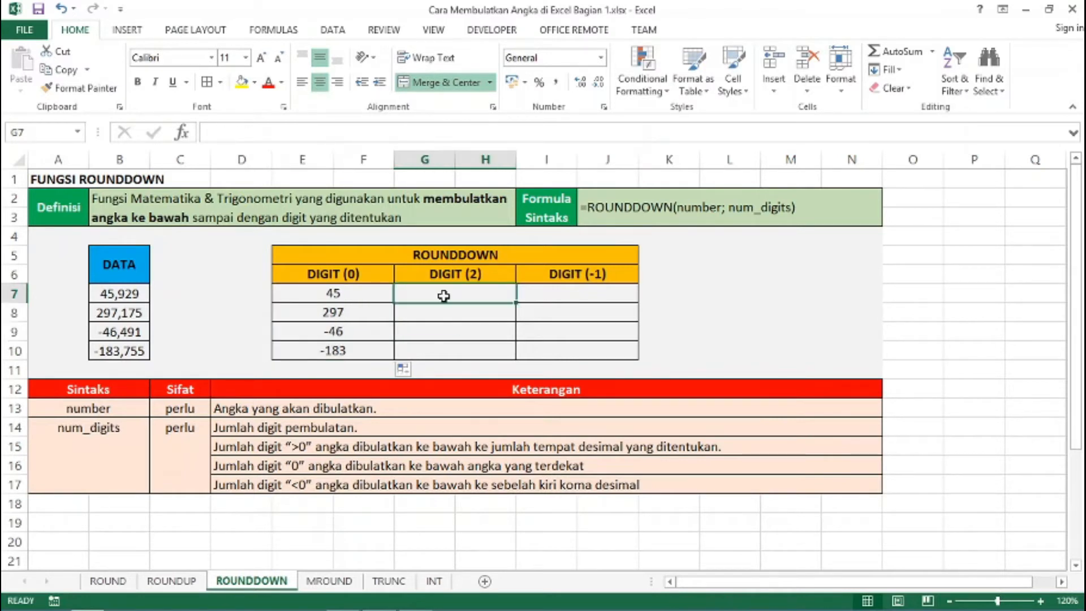
pyautogui.write('=')
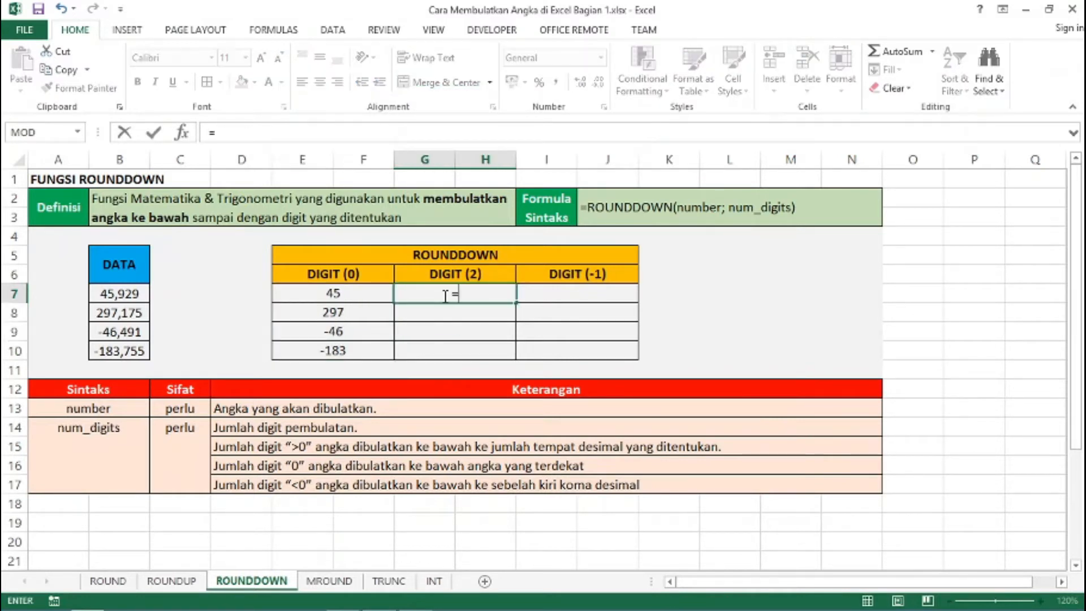
pyautogui.write('ROUNDDOWN(')
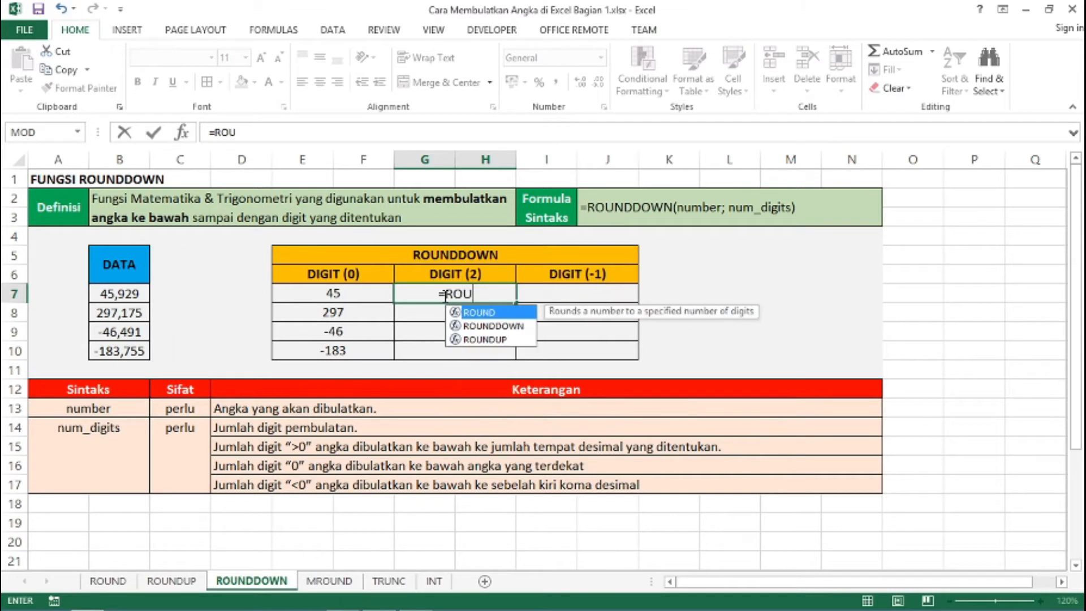
pyautogui.click(133, 291)
pyautogui.write(';')
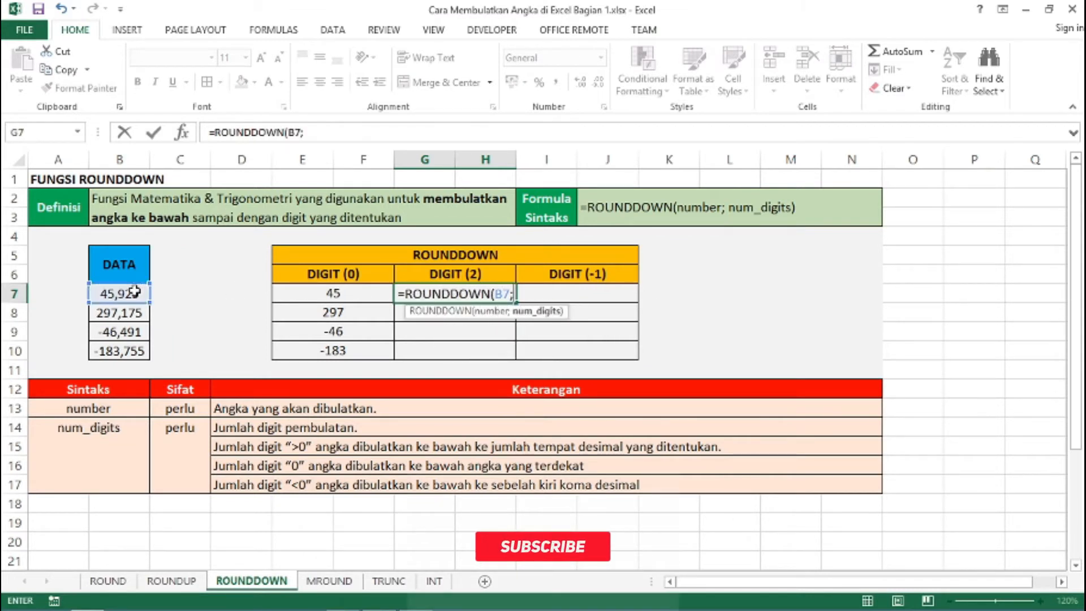
pyautogui.write('2')
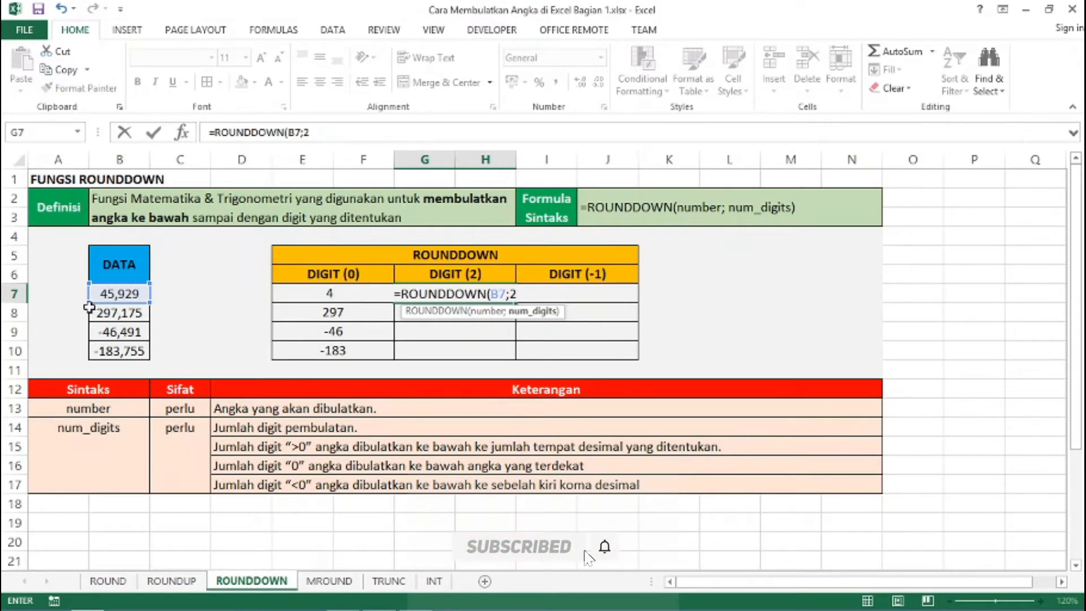
pyautogui.write(')')
pyautogui.press('Return')
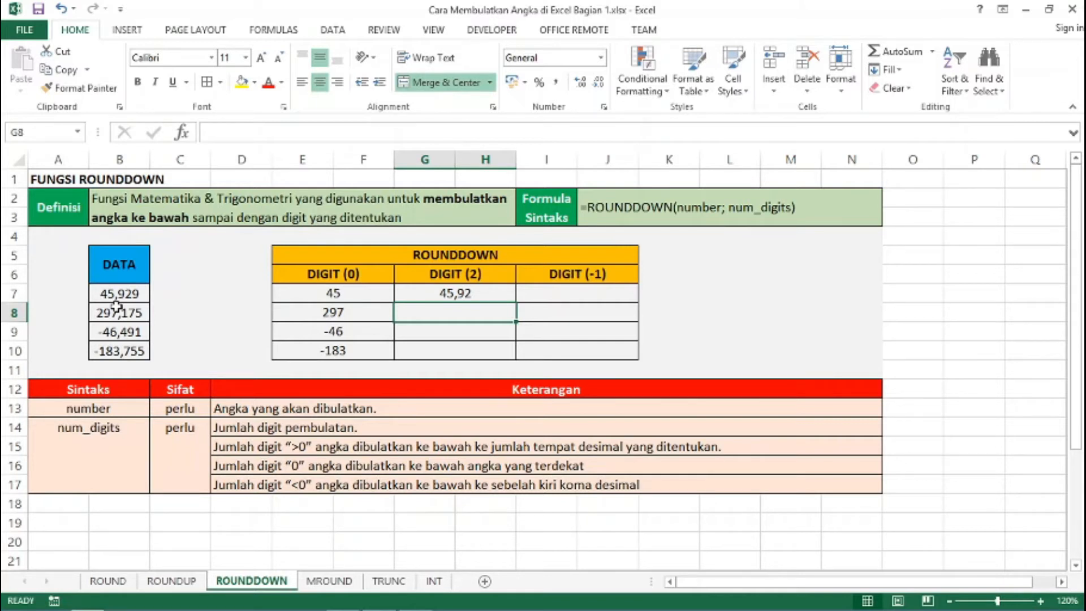
pyautogui.click(506, 295)
pyautogui.moveTo(516, 303); pyautogui.dragTo(502, 356)
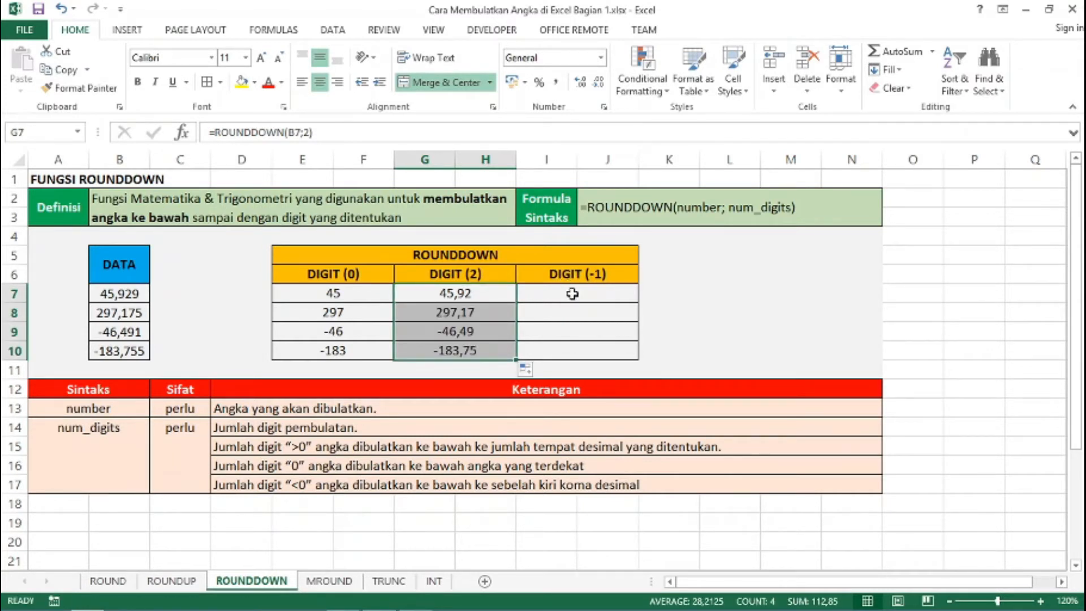
# - Enter =ROUNDDOWN(B7;-1) in I7 and fill the formula down the DIGIT (-1) column to row 10
pyautogui.click(573, 294)
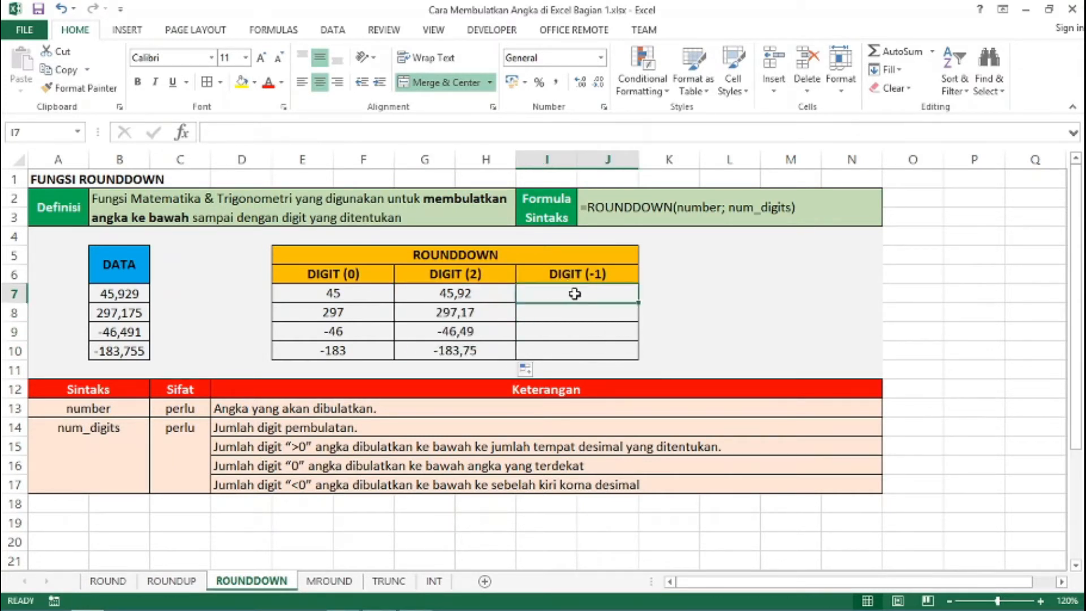
pyautogui.write('=RO')
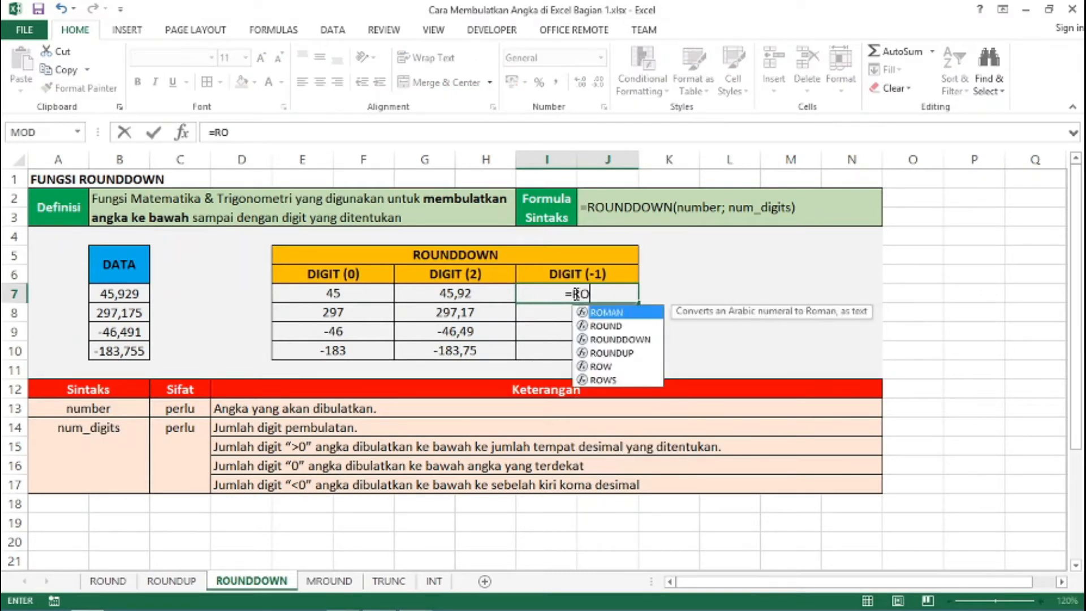
pyautogui.write('UNDDOWN(')
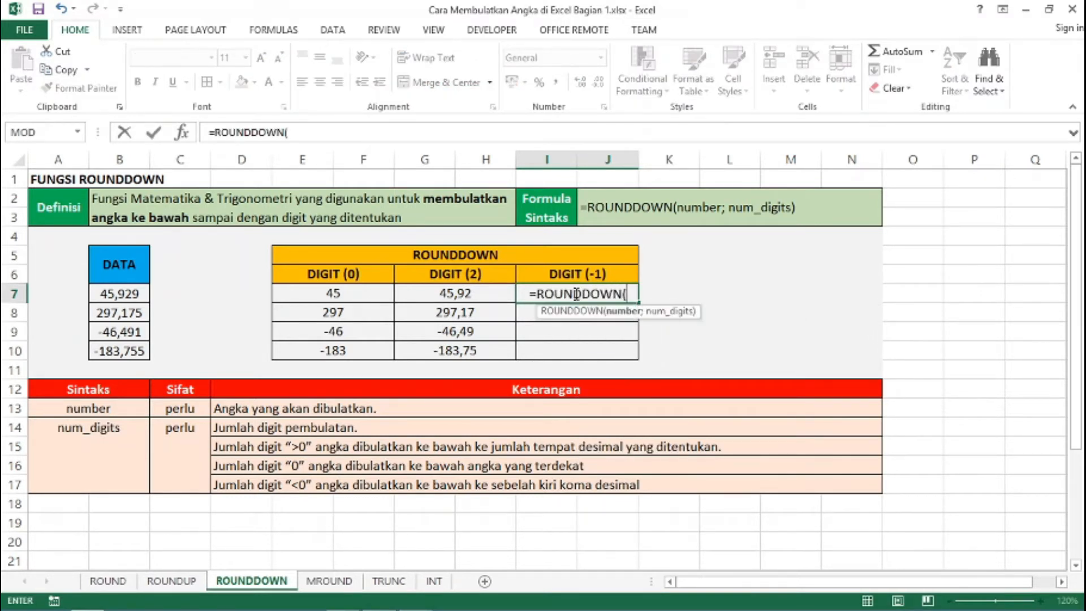
pyautogui.click(138, 297)
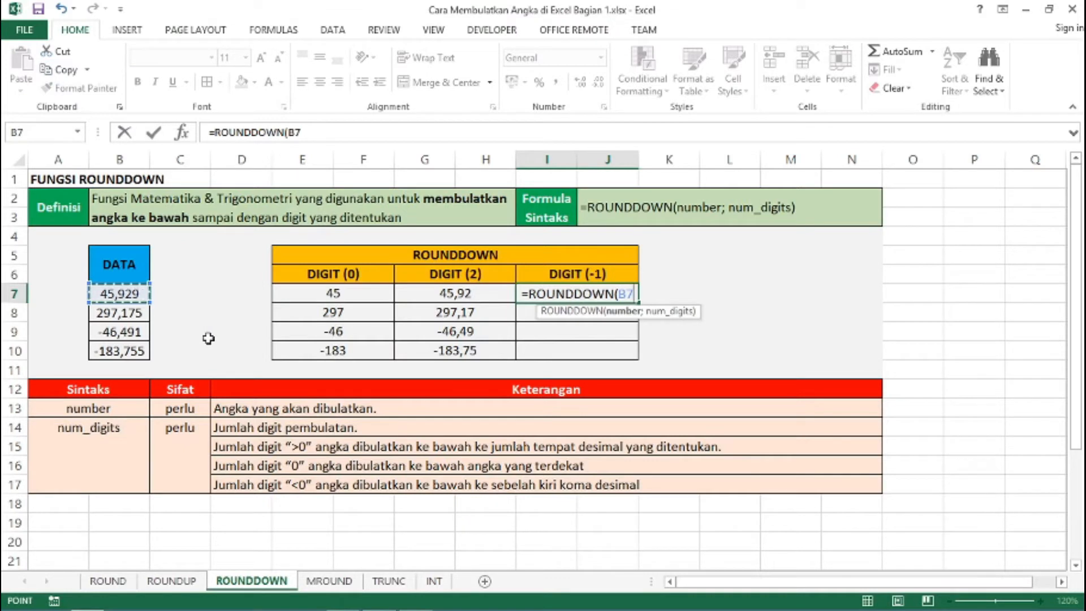
pyautogui.write(';-1)')
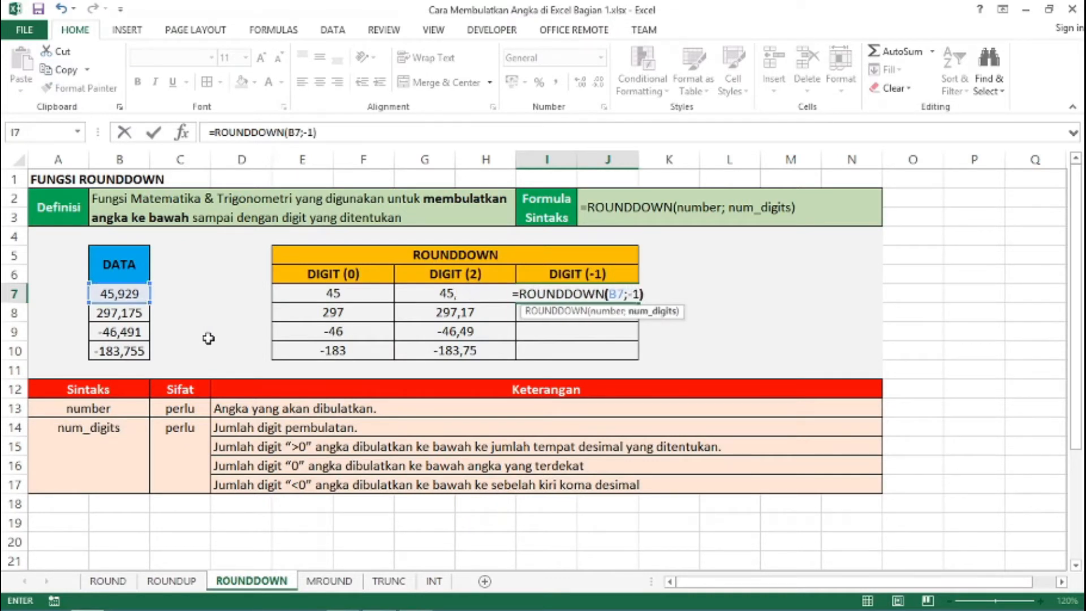
pyautogui.press('Return')
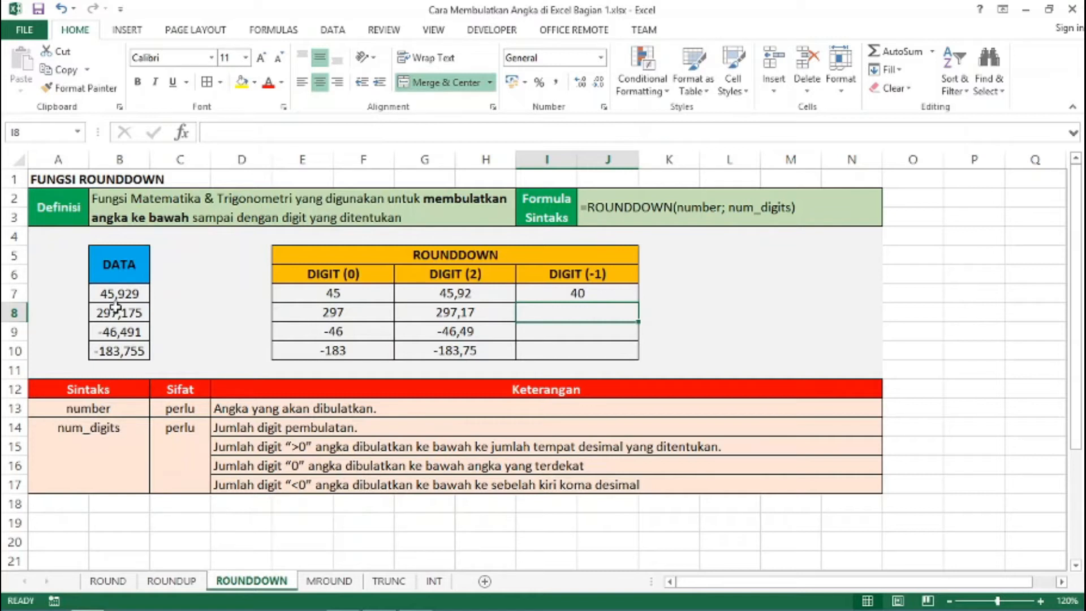
pyautogui.click(573, 291)
pyautogui.moveTo(636, 302); pyautogui.dragTo(637, 358)
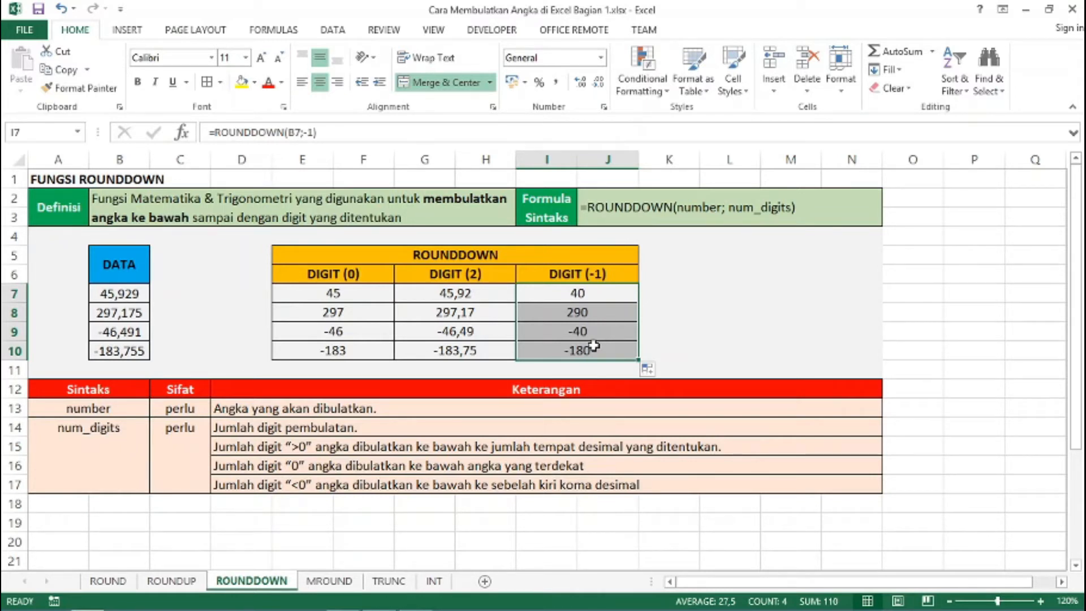
# - On the MROUND sheet, enter =MROUND(B7;2) in E7 and fill the formula down the MULTIPLE (2) column to row 10
pyautogui.click(342, 584)
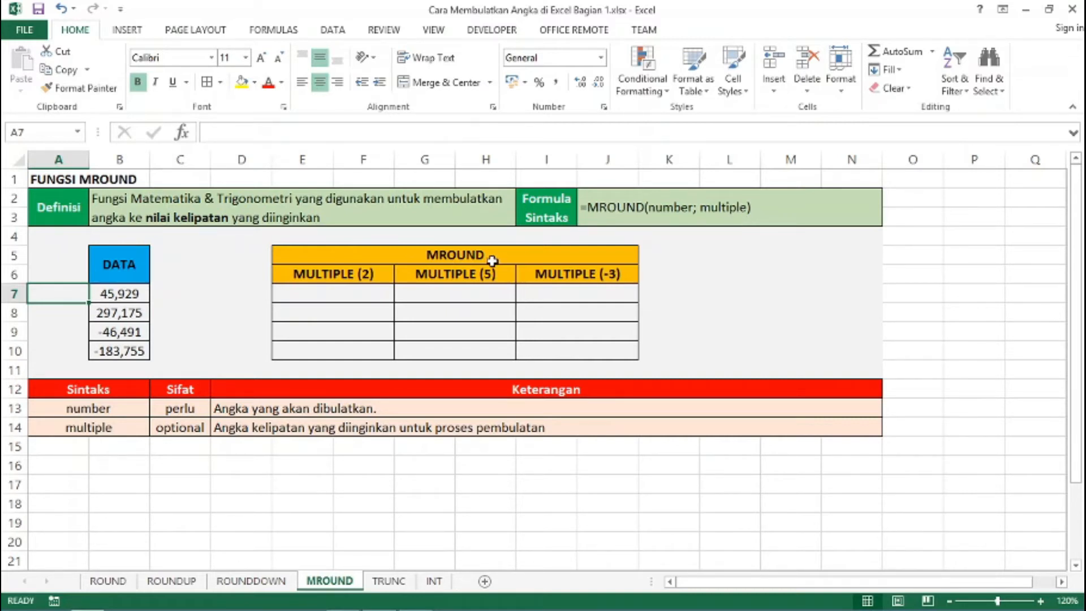
pyautogui.click(362, 291)
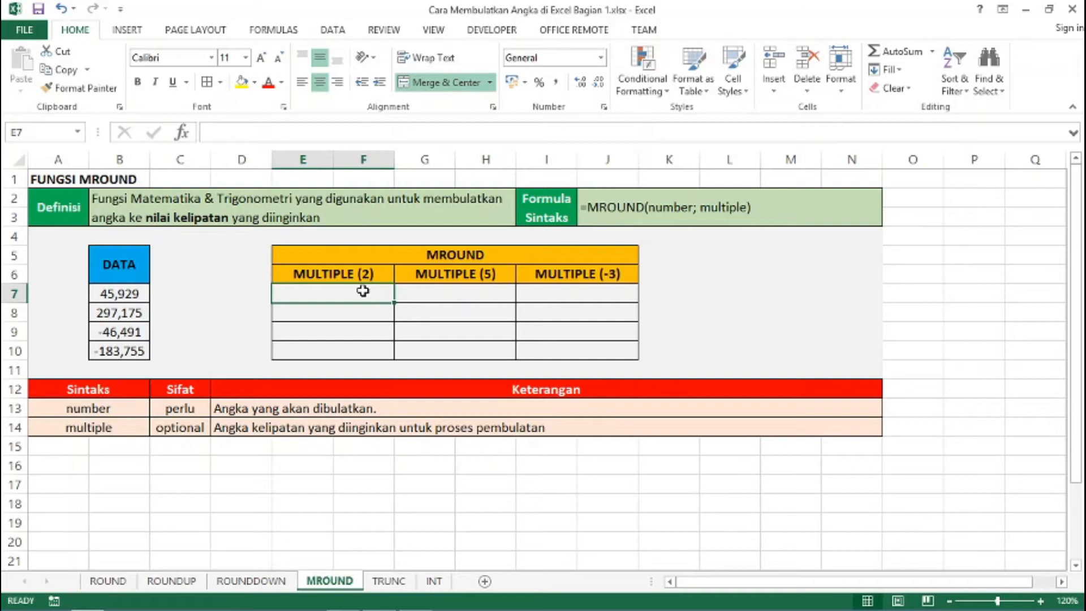
pyautogui.write('=MROU')
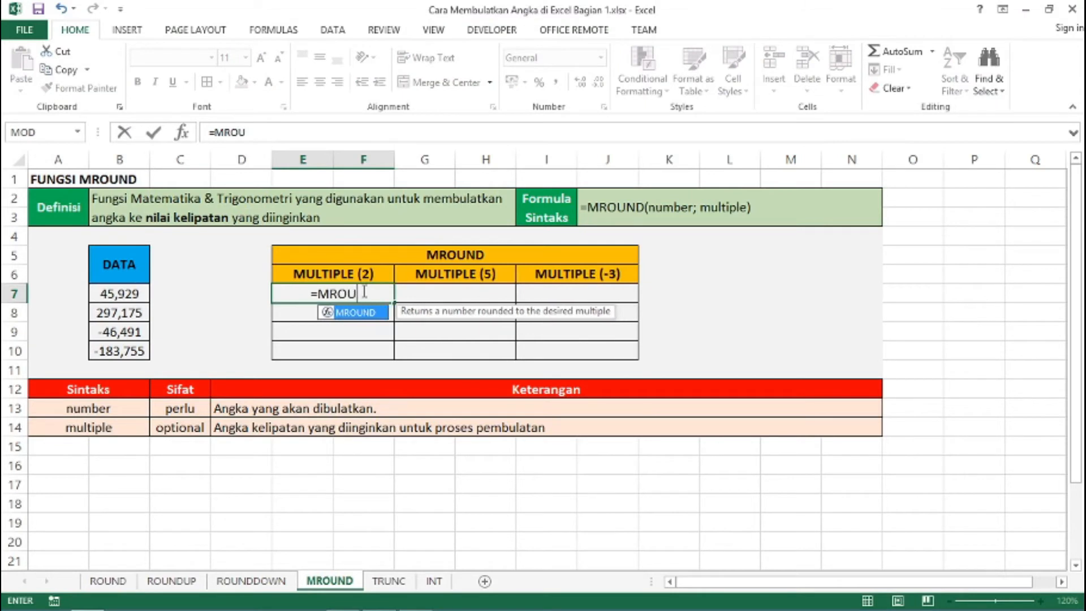
pyautogui.write('ND(')
pyautogui.click(142, 294)
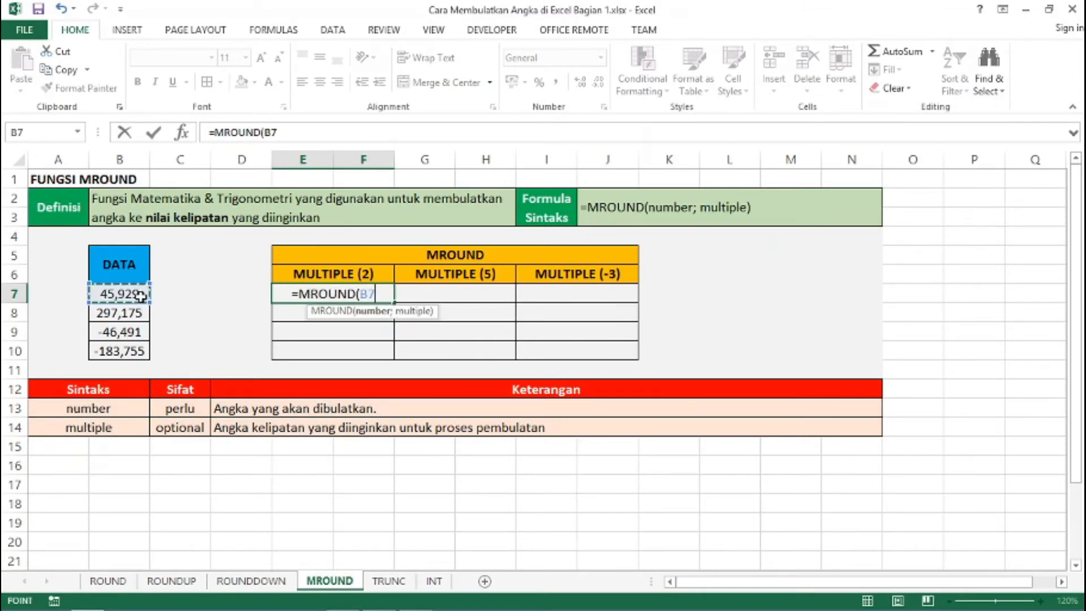
pyautogui.write(';')
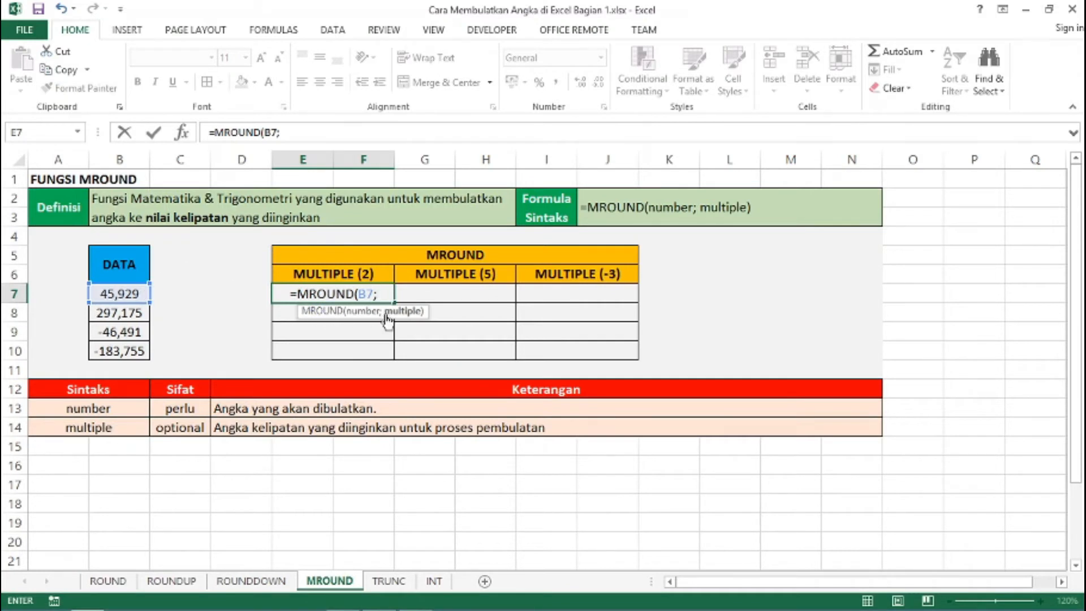
pyautogui.write('2)')
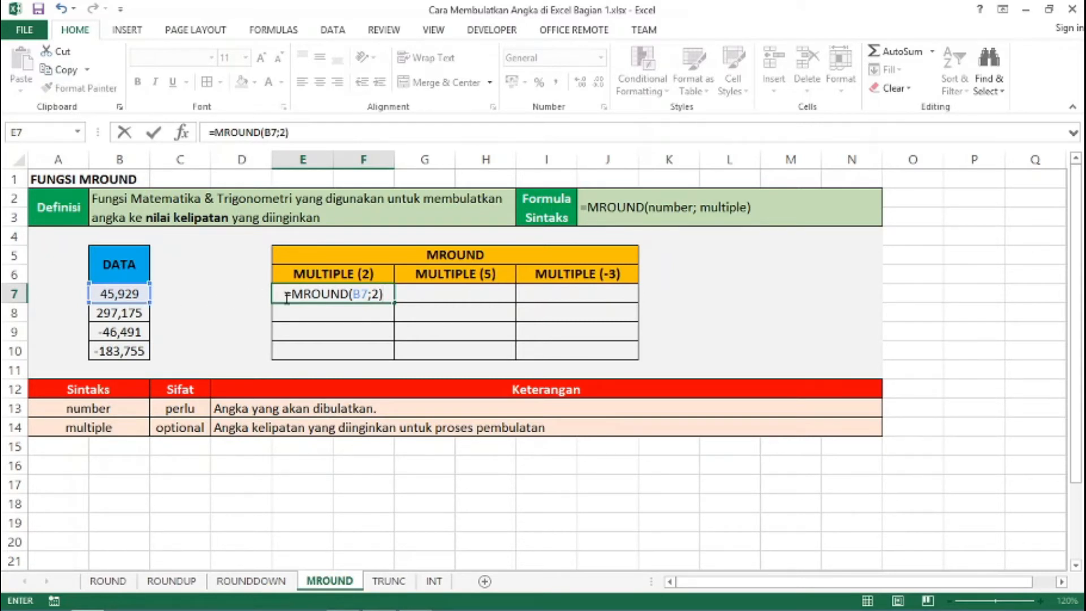
pyautogui.press('Return')
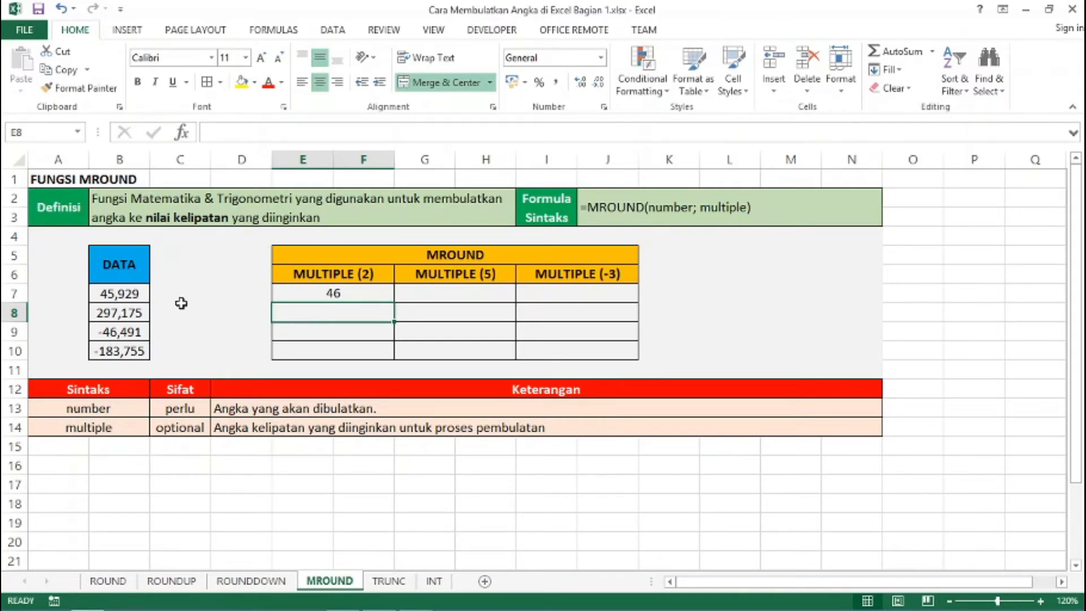
pyautogui.click(370, 293)
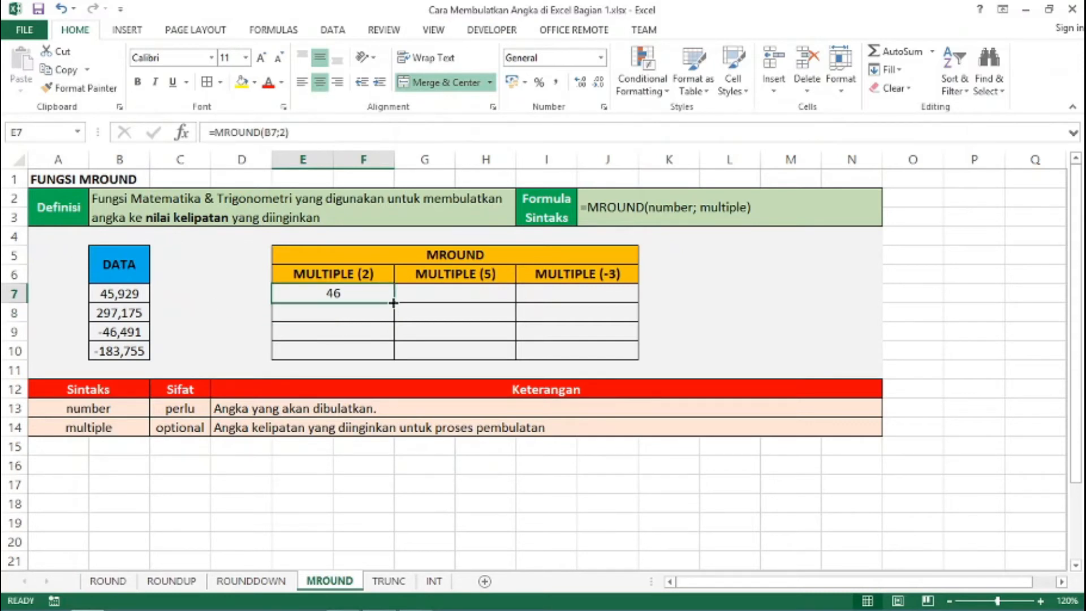
pyautogui.moveTo(391, 302); pyautogui.dragTo(399, 363)
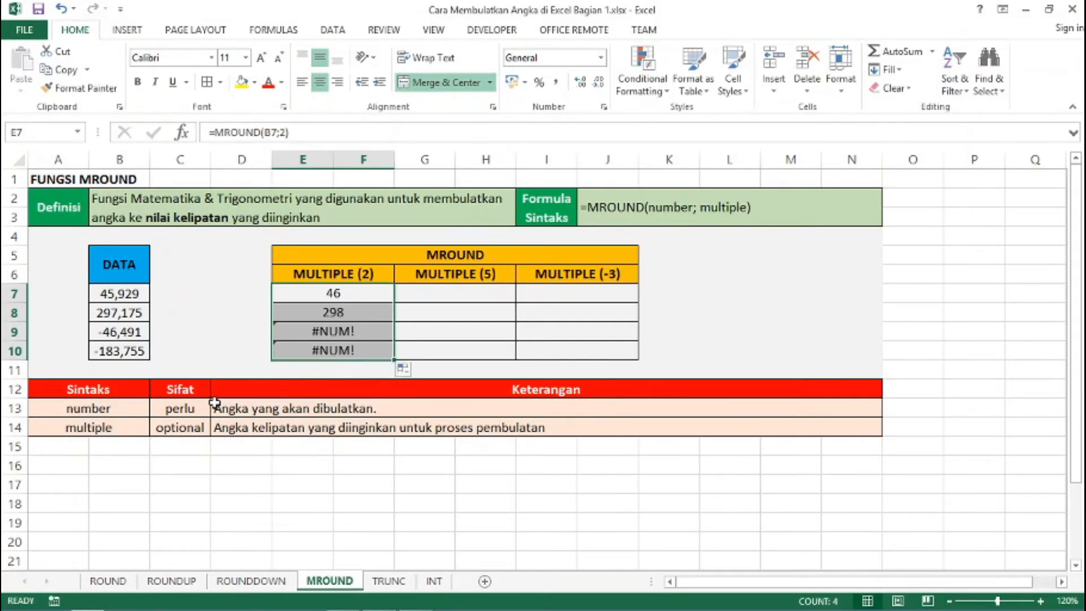
pyautogui.click(338, 336)
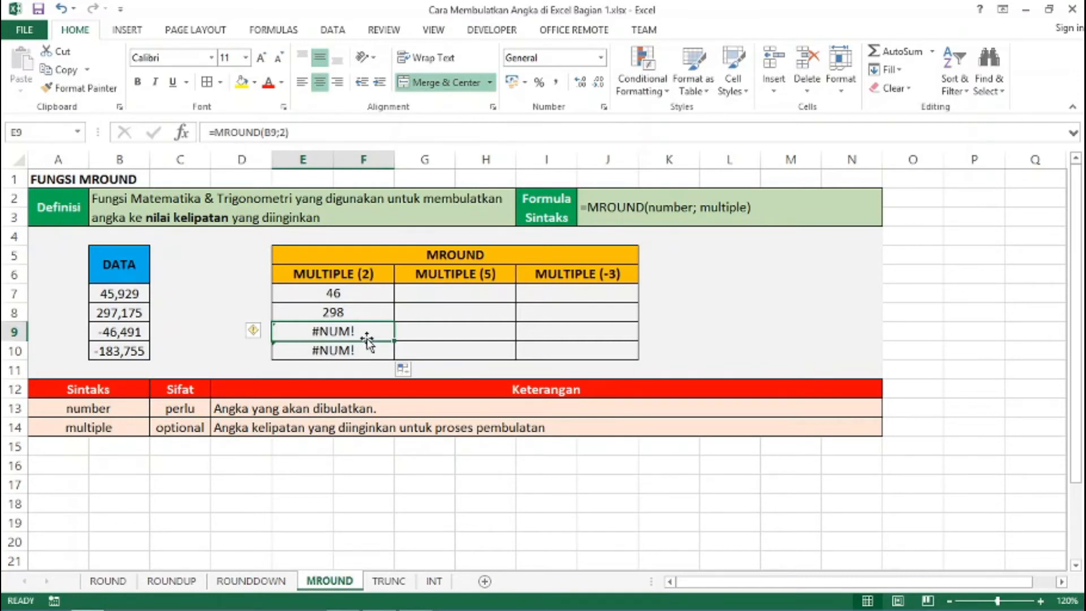
# - Enter =MROUND(B7;5) in G7 and fill the formula down the MULTIPLE (5) column to row 10
pyautogui.click(427, 295)
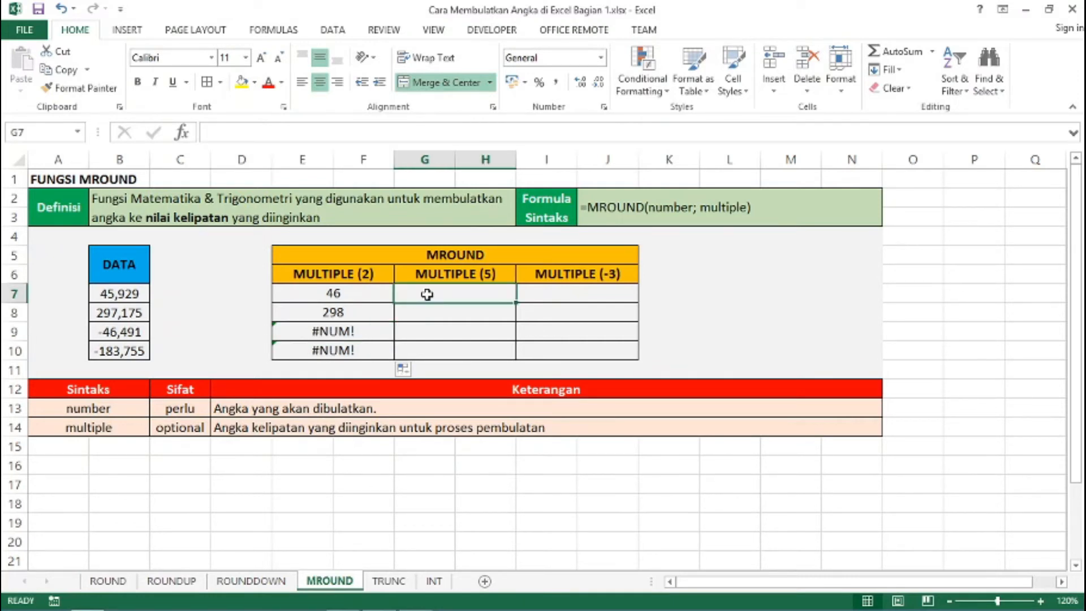
pyautogui.write('=')
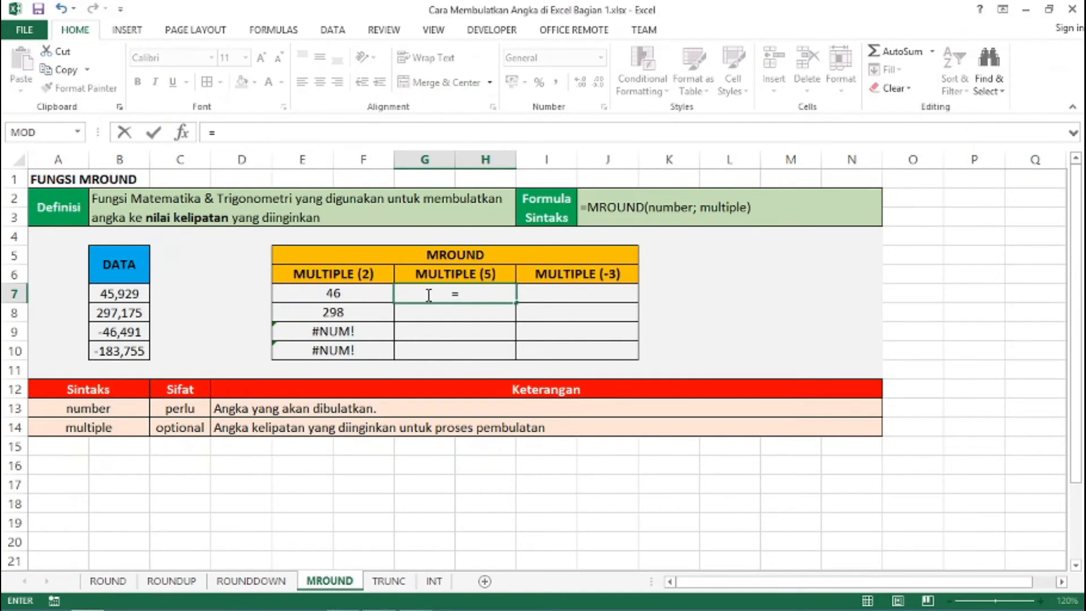
pyautogui.write('MROUND(')
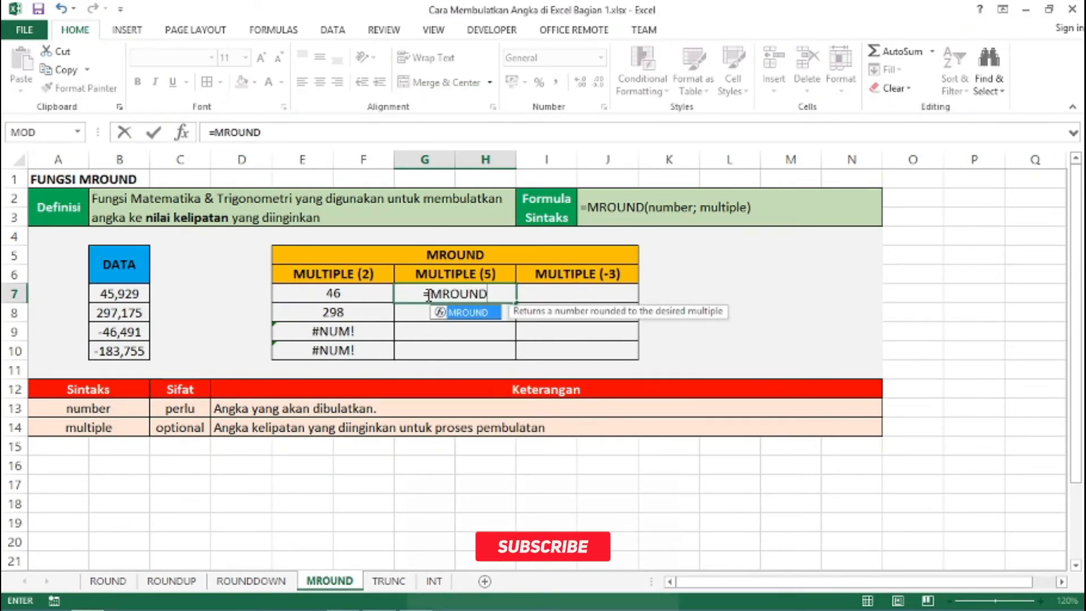
pyautogui.click(121, 294)
pyautogui.write(';')
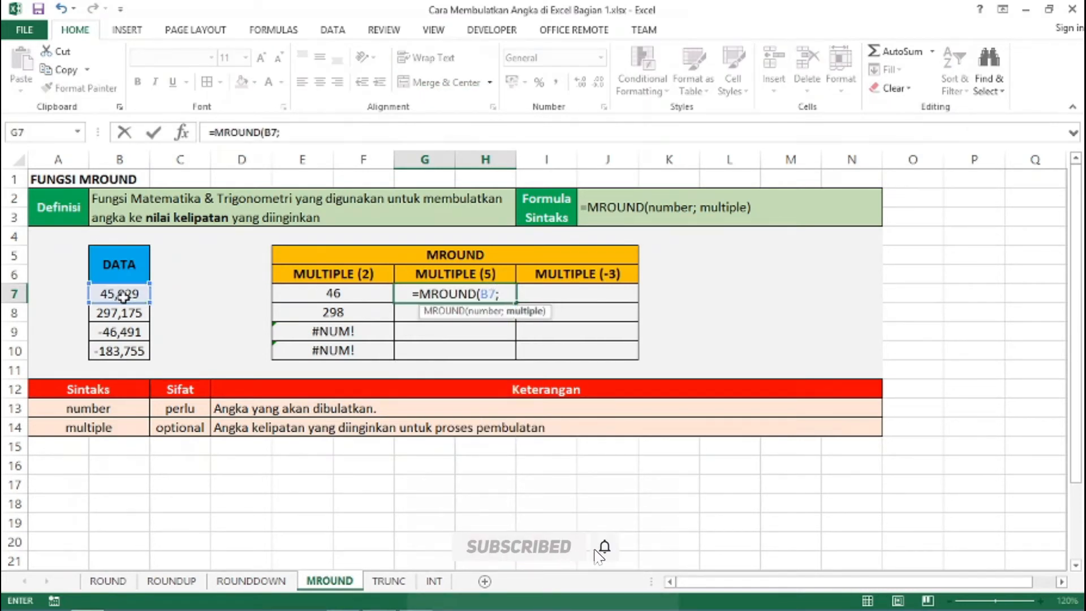
pyautogui.write('5')
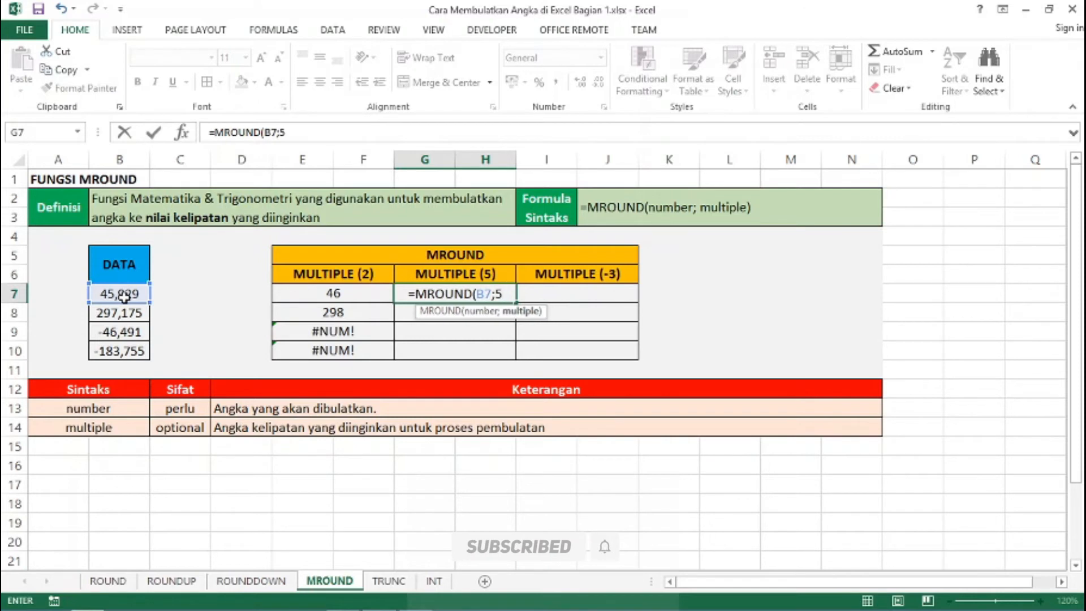
pyautogui.write(')')
pyautogui.press('Return')
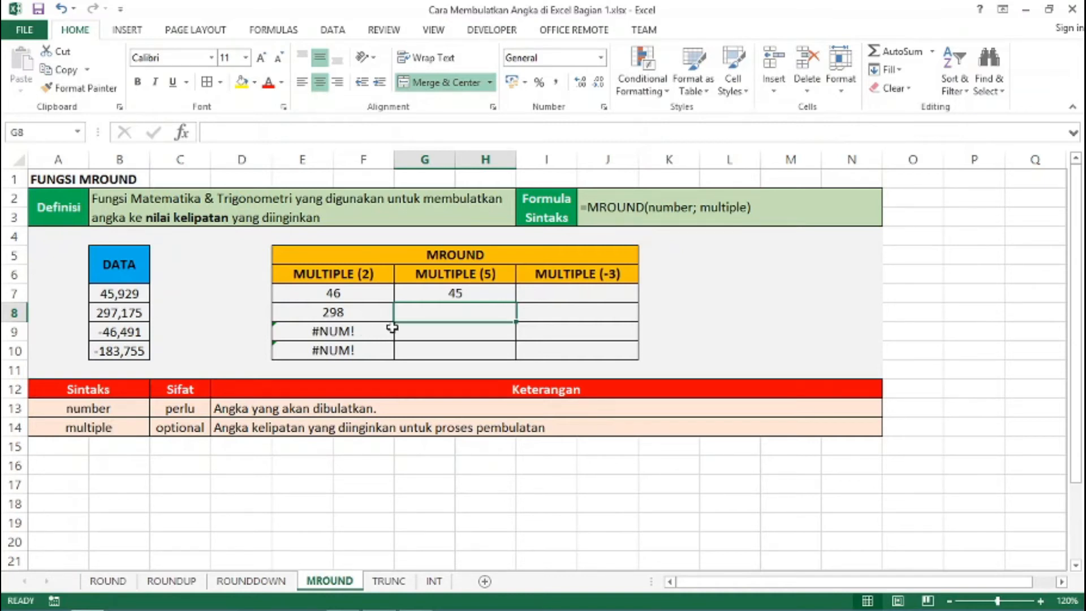
pyautogui.click(435, 297)
pyautogui.moveTo(515, 302); pyautogui.dragTo(503, 362)
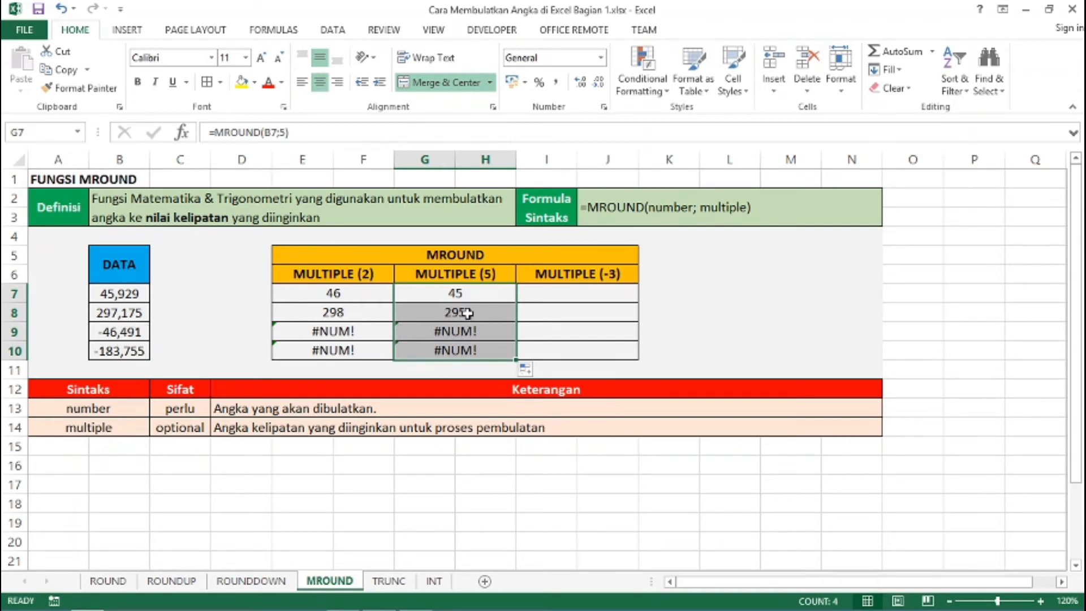
# - Enter =MROUND(B7;-3) in I7 and fill the formula down the MULTIPLE (-3) column to row 10
pyautogui.click(564, 298)
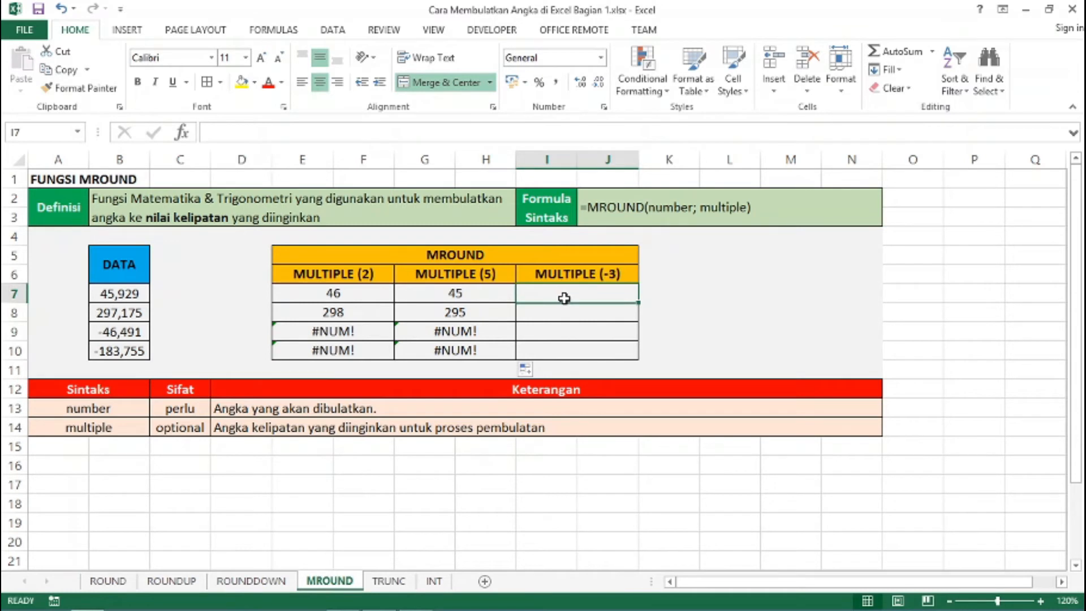
pyautogui.write('=')
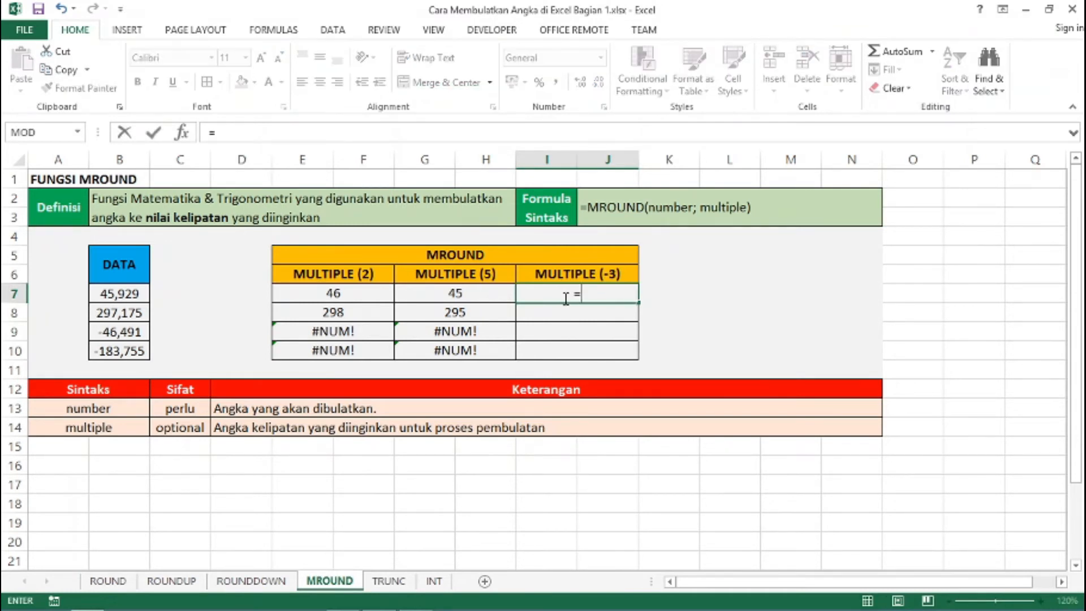
pyautogui.write('MROUND(')
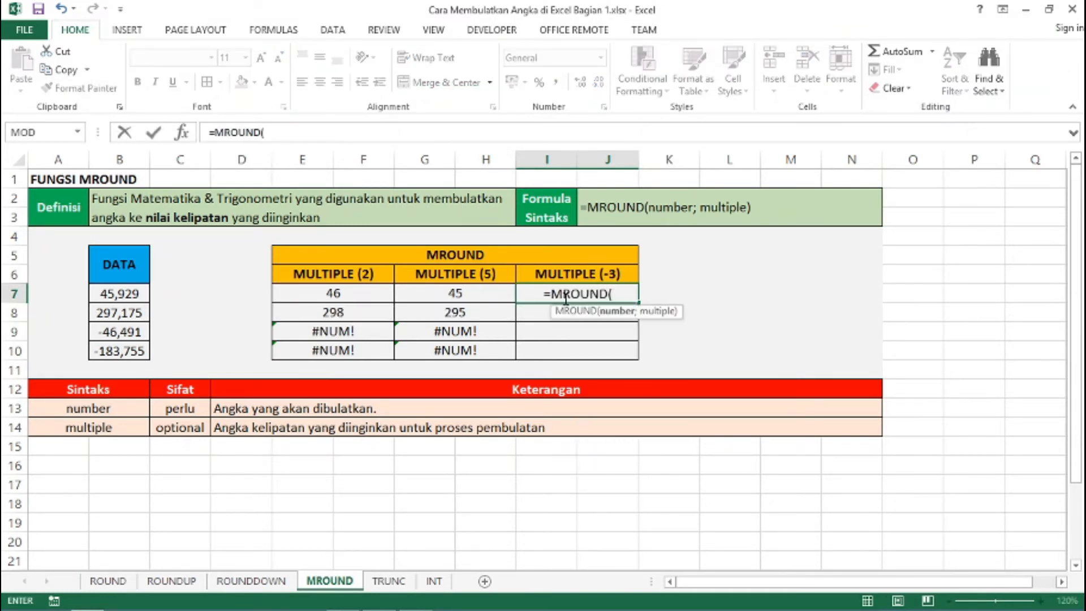
pyautogui.click(132, 300)
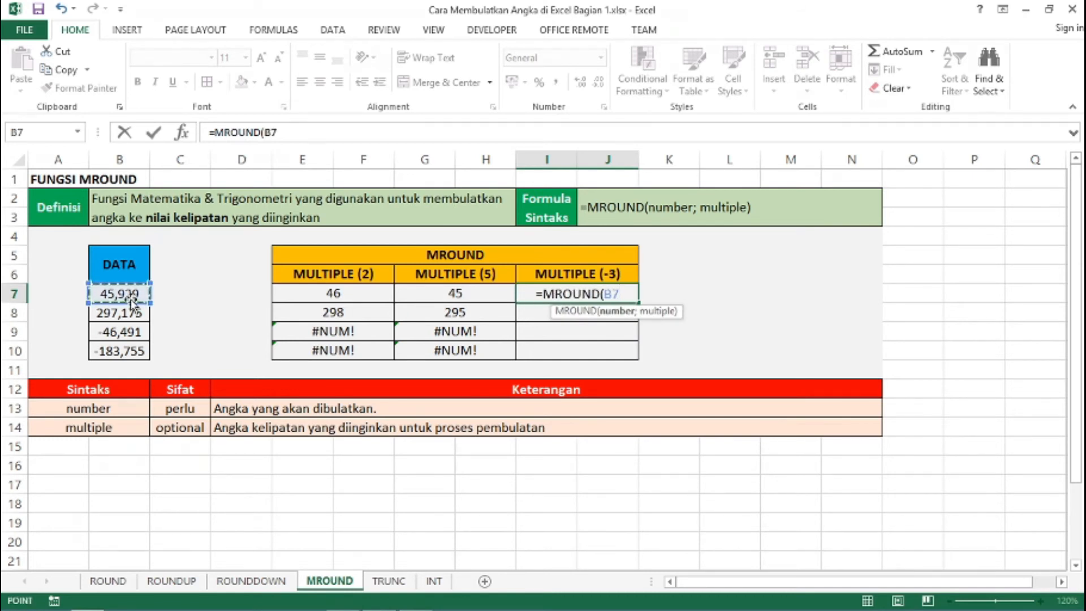
pyautogui.write(';-3)')
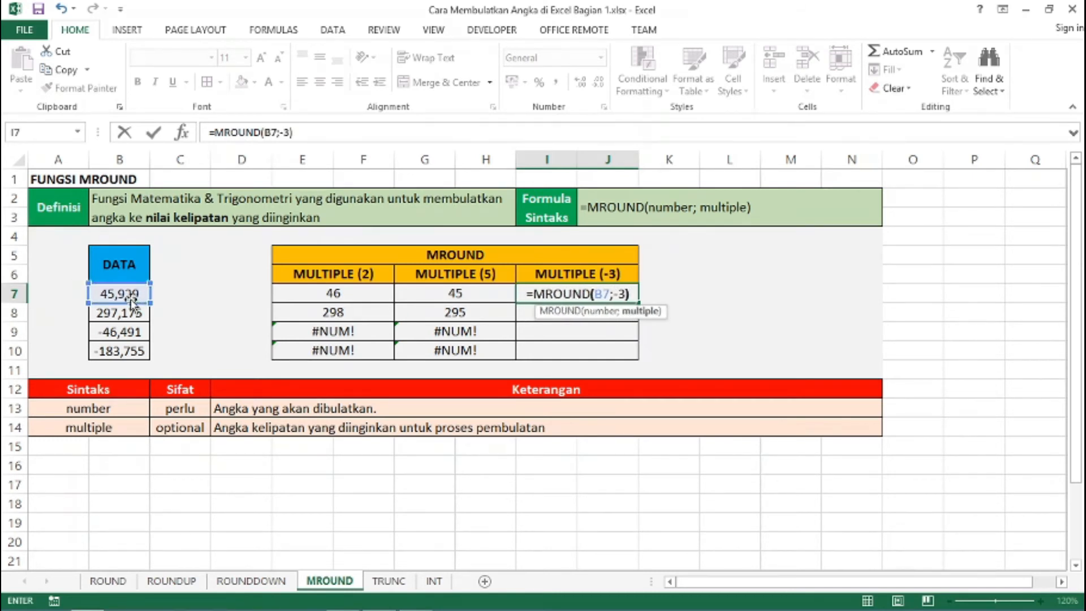
pyautogui.press('Return')
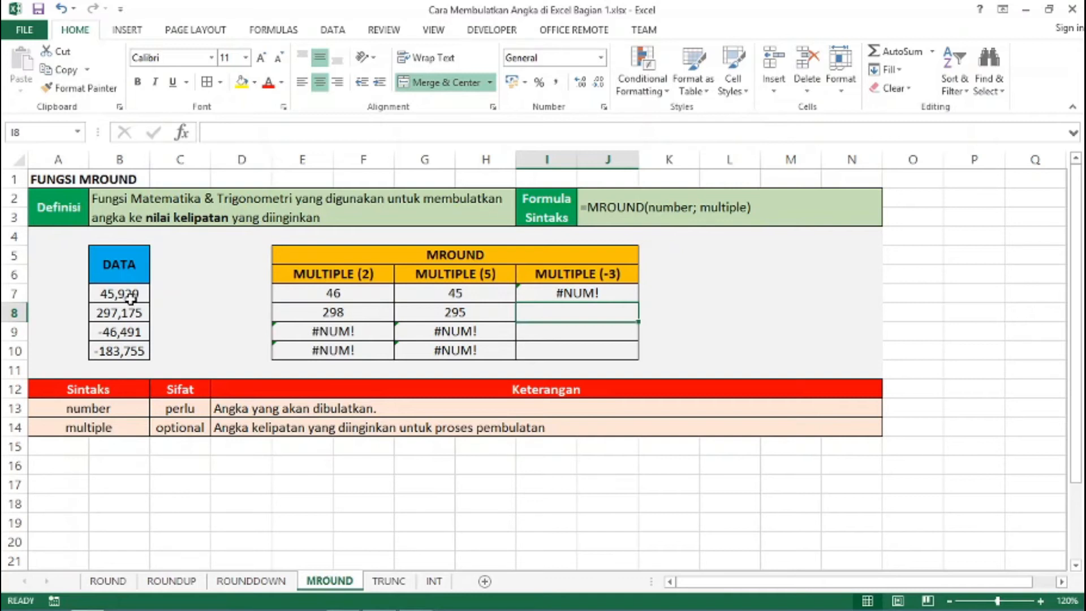
pyautogui.click(629, 292)
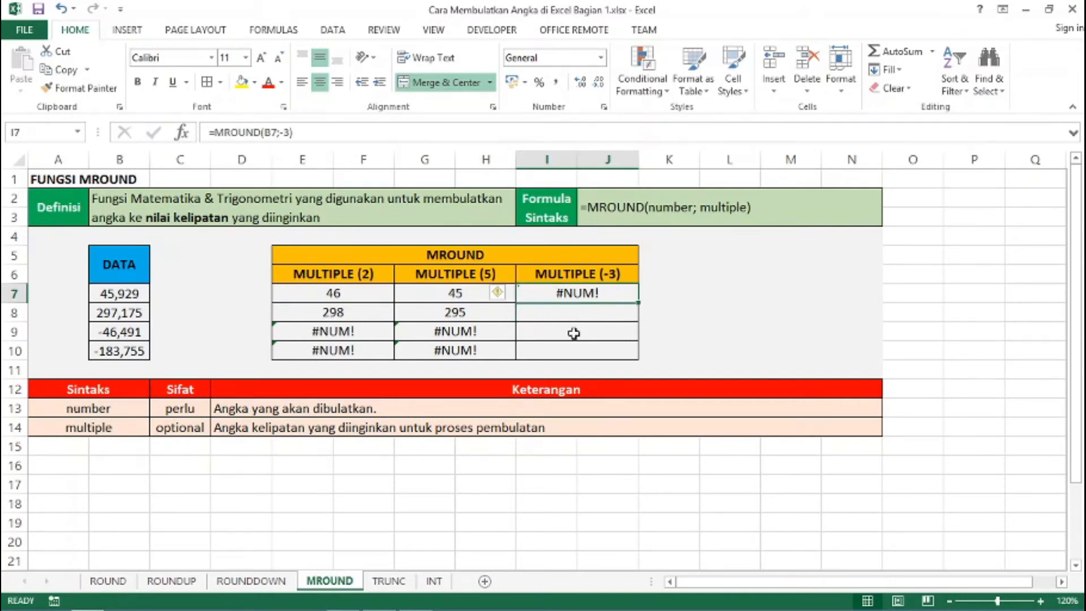
pyautogui.moveTo(574, 333); pyautogui.dragTo(577, 346)
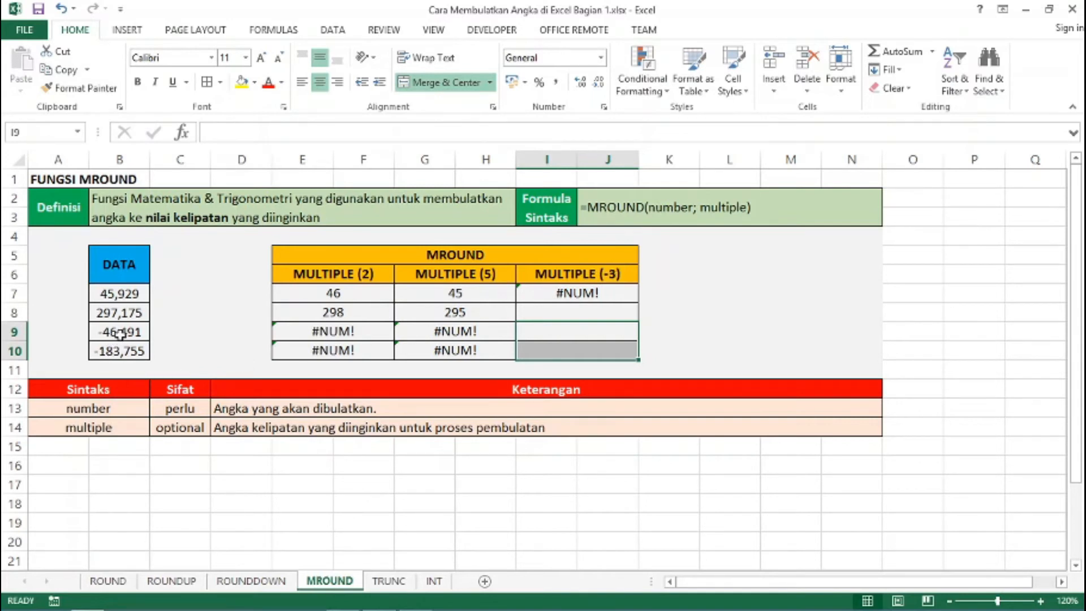
pyautogui.moveTo(629, 293); pyautogui.dragTo(626, 356)
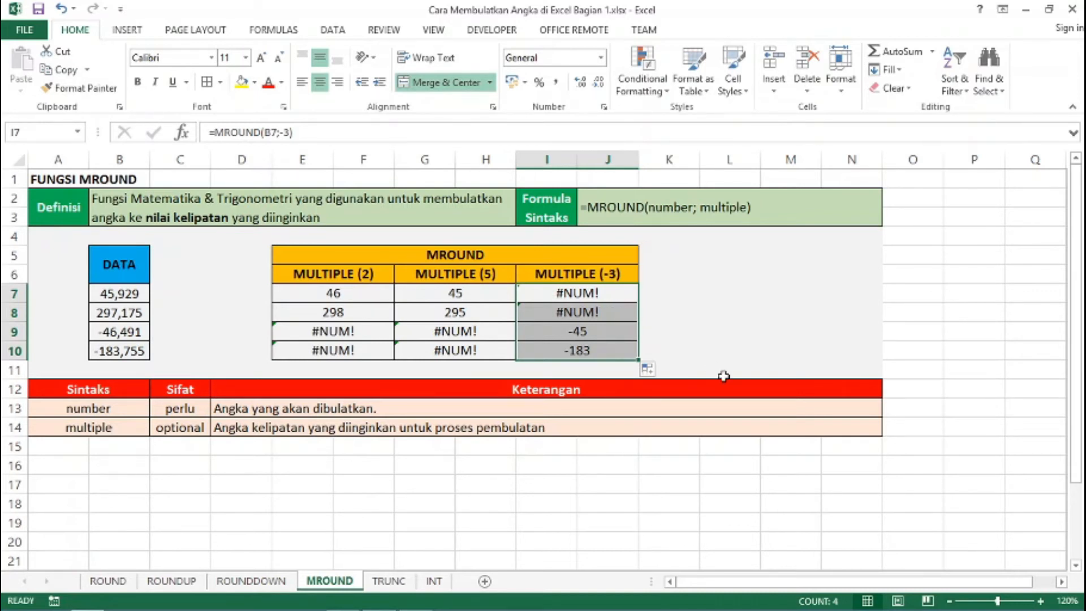
pyautogui.click(704, 357)
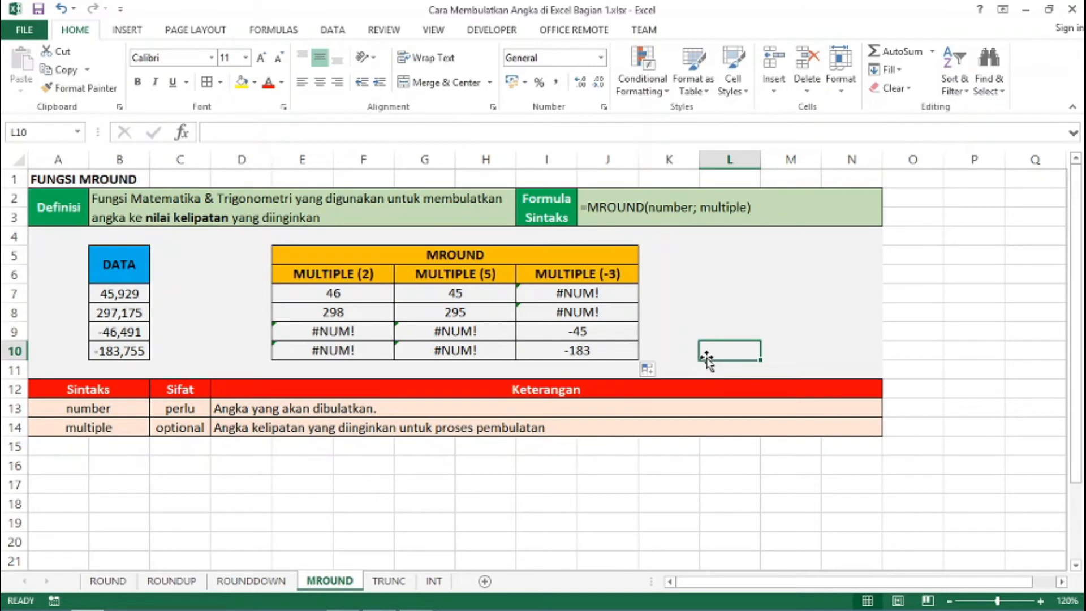
# - On the TRUNC sheet, enter =TRUNC(B7;0) in E7 and fill the formula down the DIGIT (0) column to row 10
pyautogui.click(393, 583)
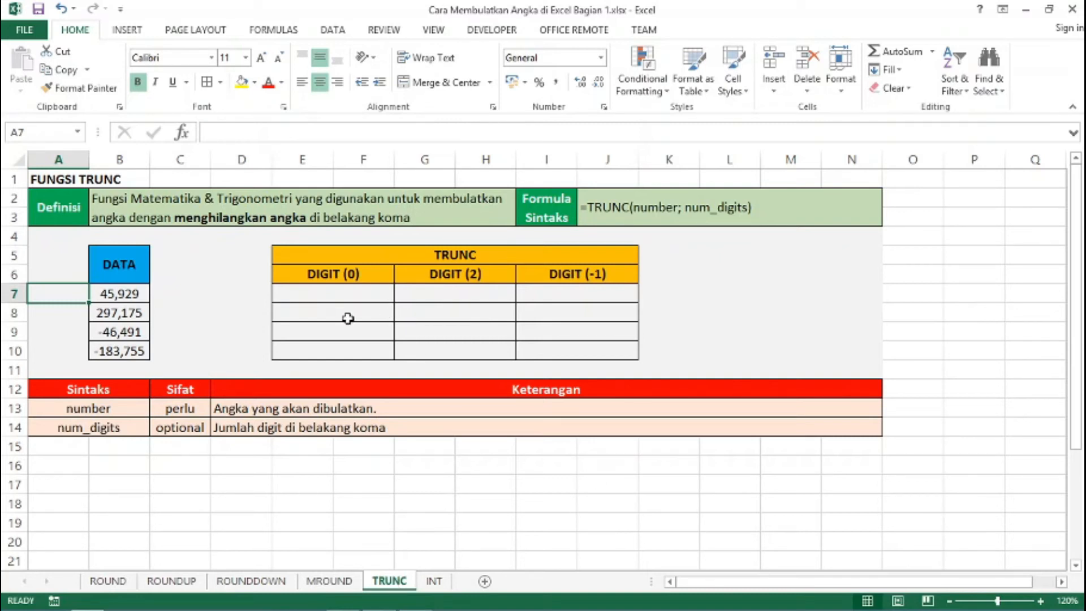
pyautogui.click(361, 291)
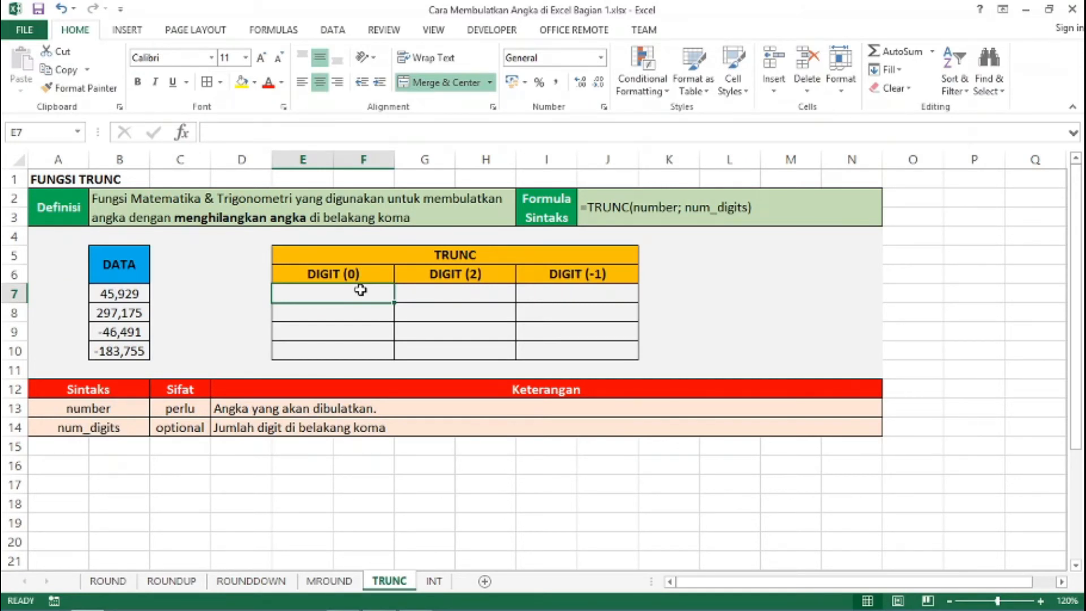
pyautogui.write('=')
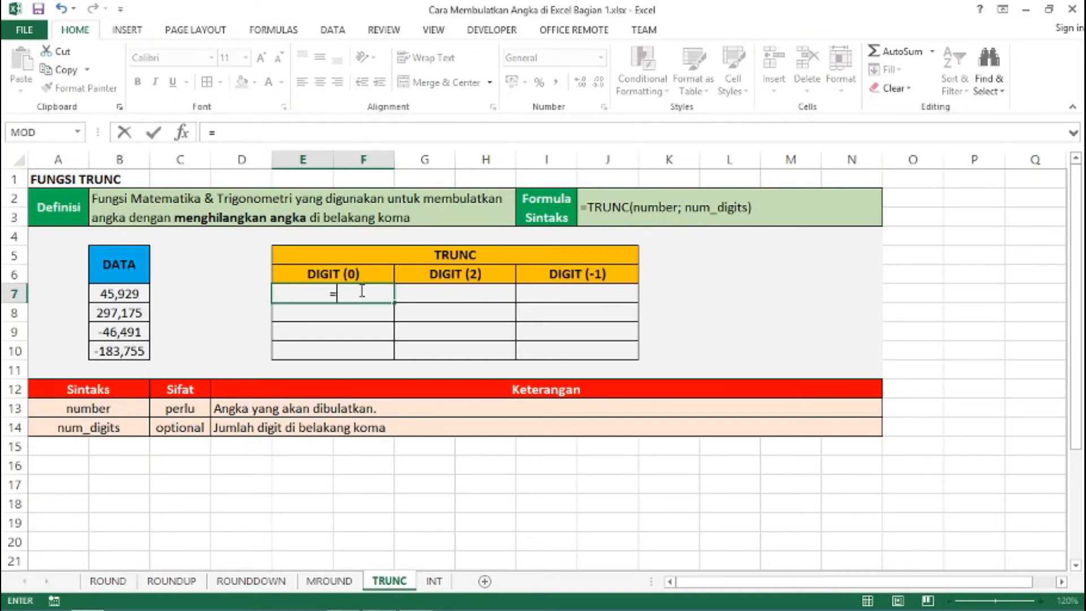
pyautogui.write('T')
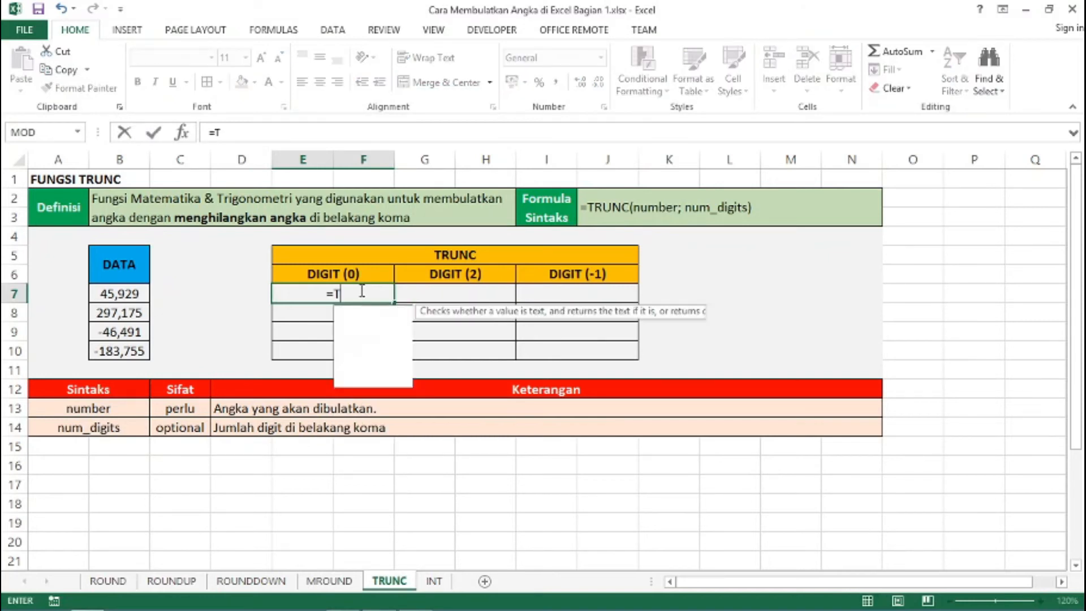
pyautogui.write('RUNC(')
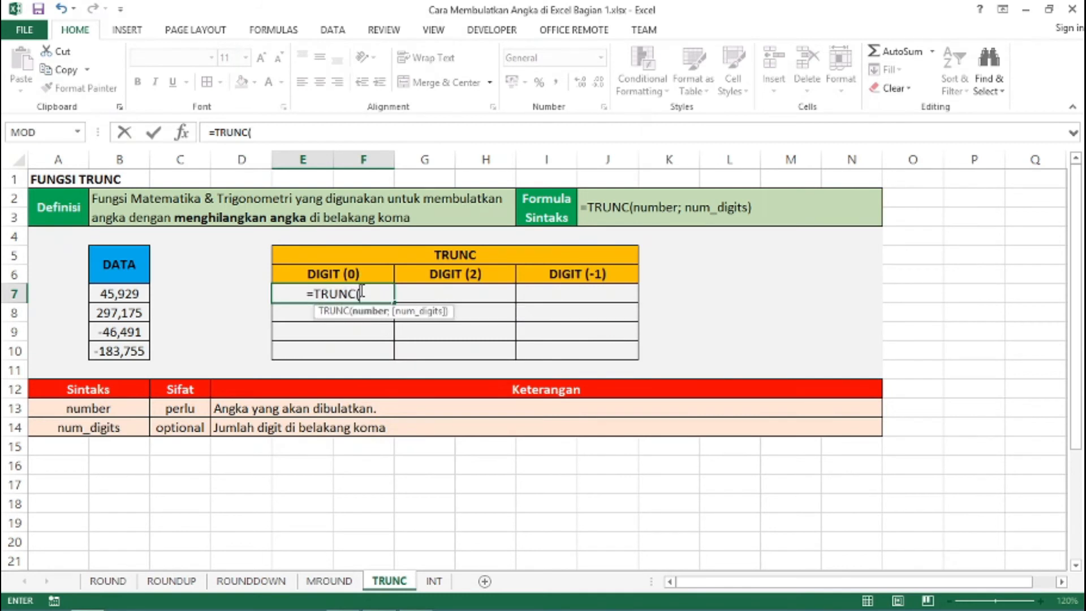
pyautogui.click(132, 293)
pyautogui.write(';')
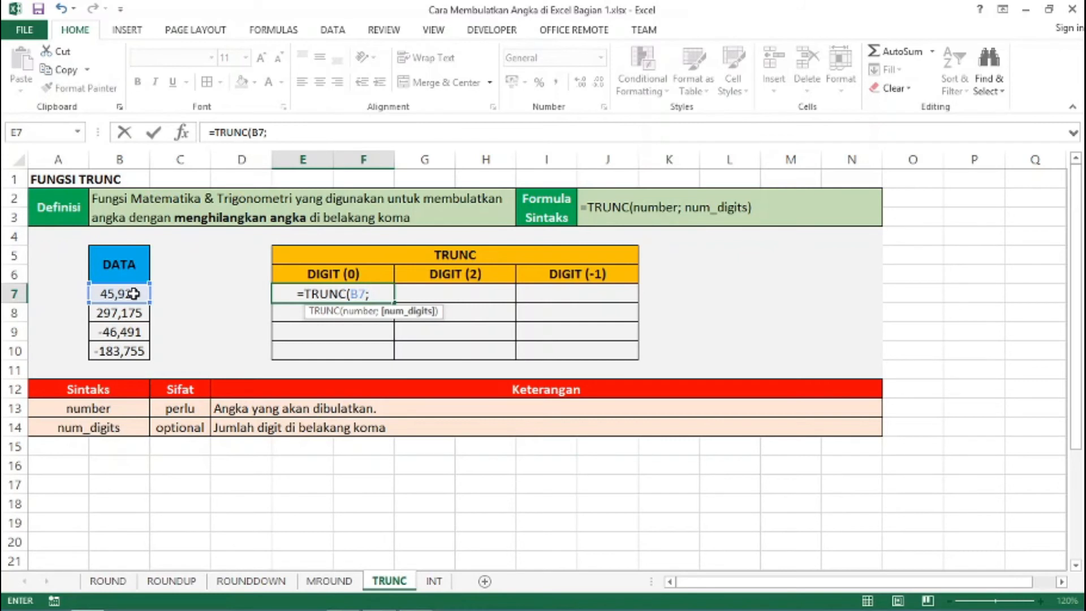
pyautogui.write('0)')
pyautogui.press('Return')
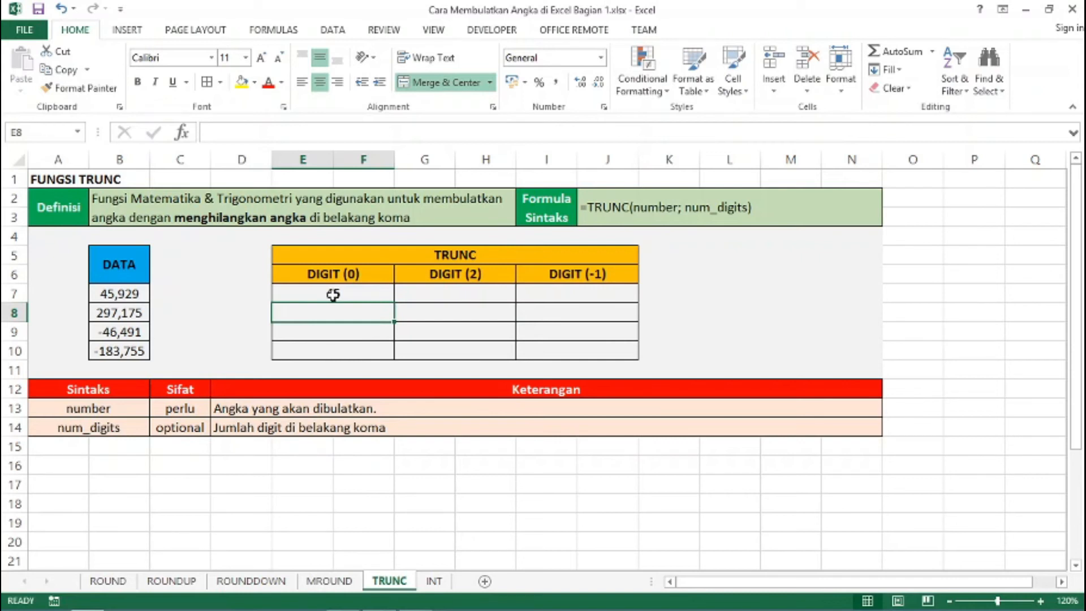
pyautogui.click(368, 291)
pyautogui.moveTo(394, 302); pyautogui.dragTo(395, 355)
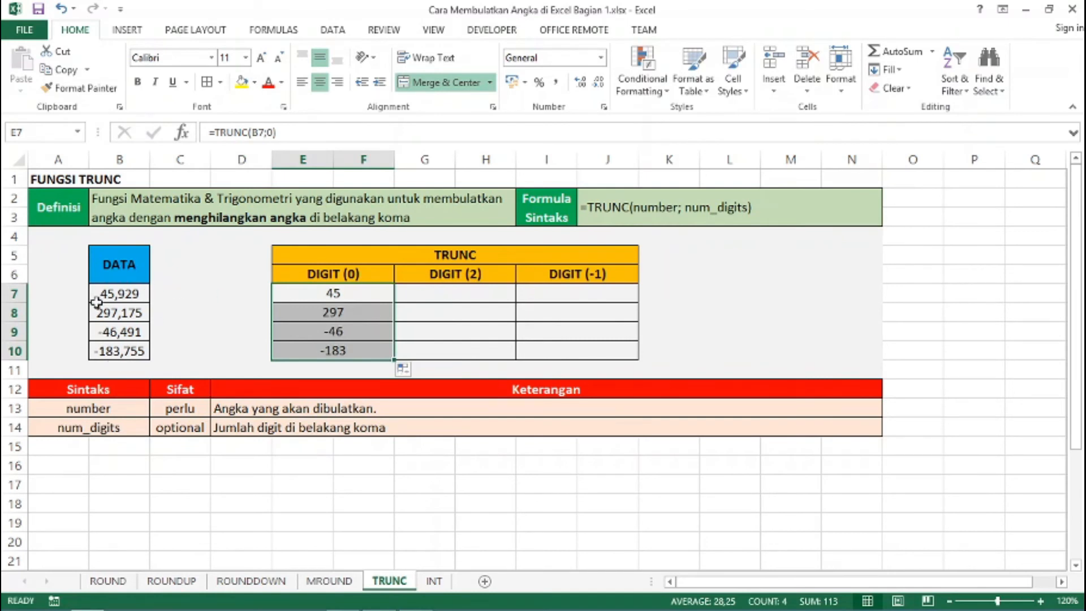
# - Enter =TRUNC(B7;2) in G7 and fill the formula down the DIGIT (2) column to row 10
pyautogui.click(469, 298)
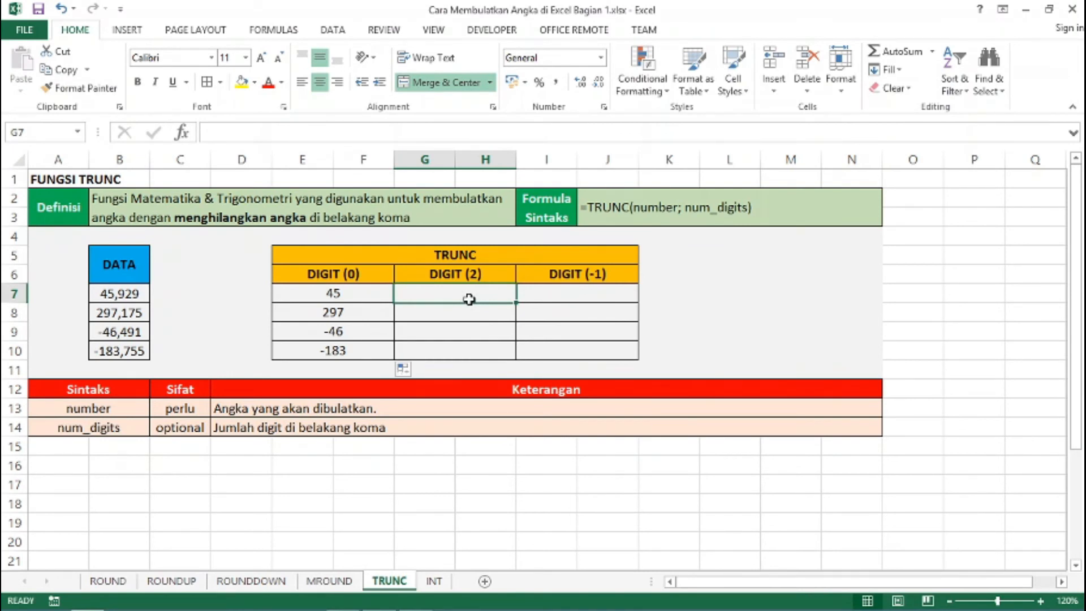
pyautogui.write('=TRUN')
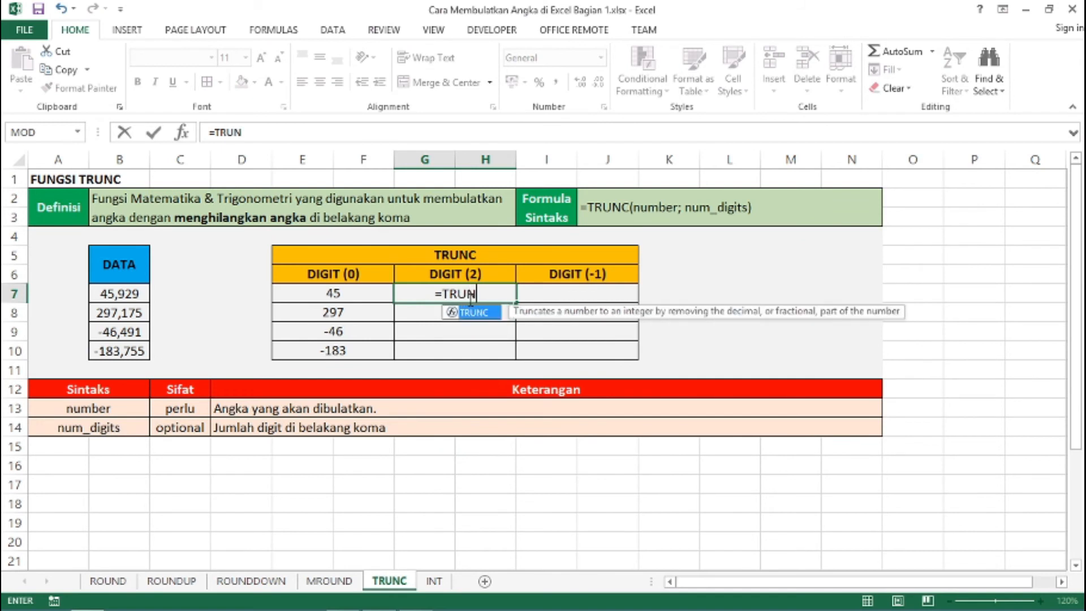
pyautogui.write('C(')
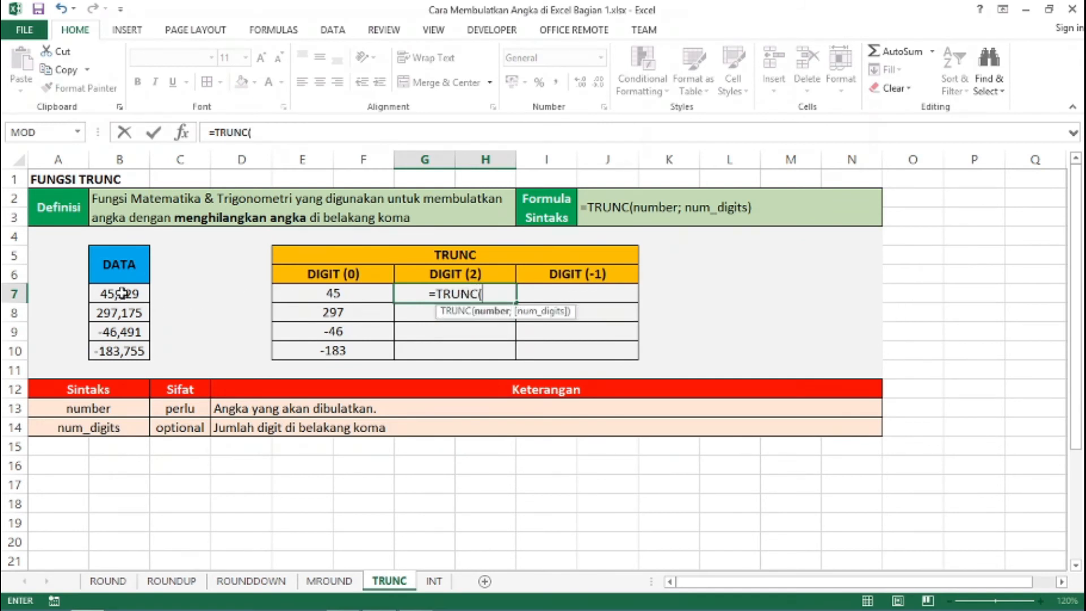
pyautogui.click(122, 292)
pyautogui.write(';2')
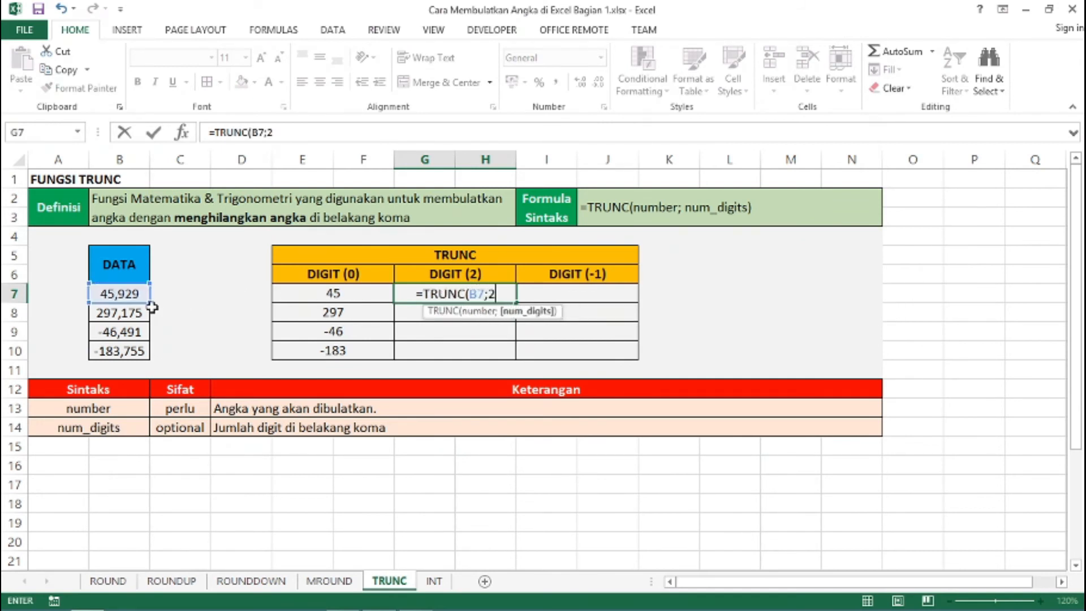
pyautogui.write(')')
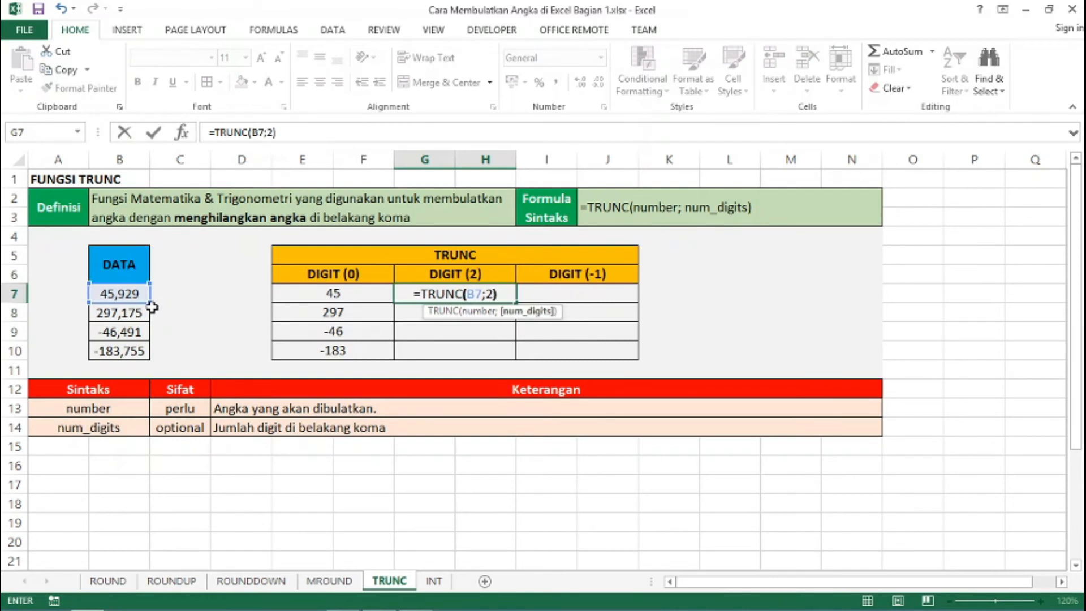
pyautogui.press('Return')
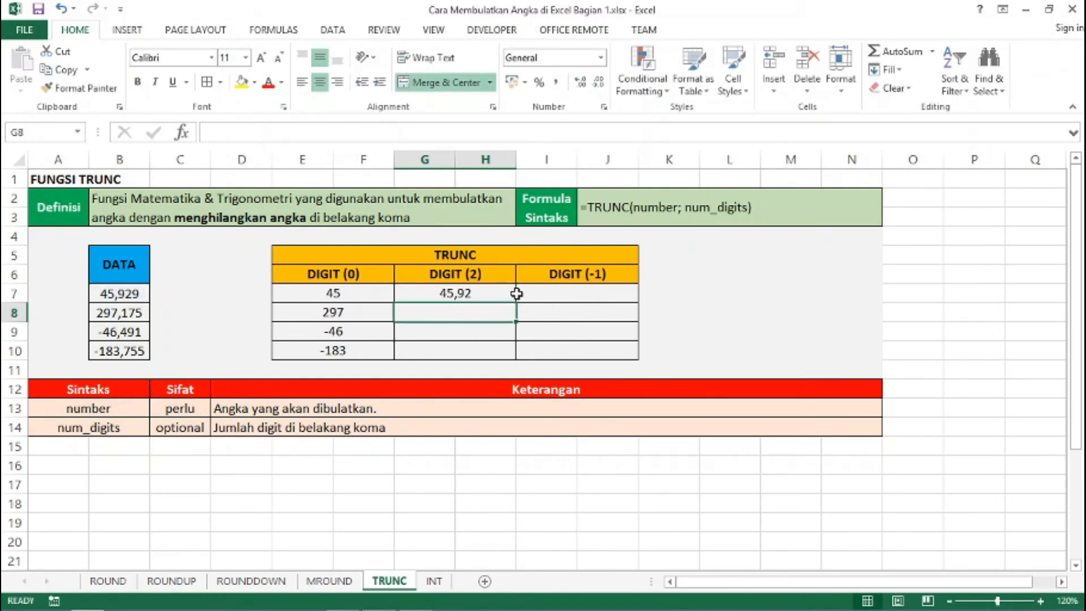
pyautogui.click(498, 293)
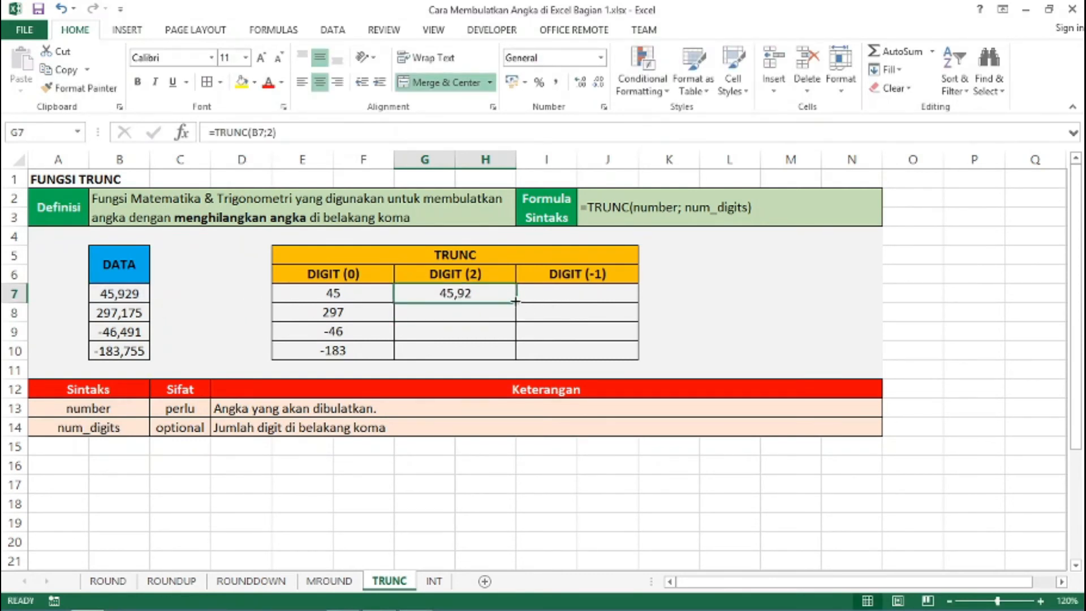
pyautogui.moveTo(515, 303); pyautogui.dragTo(512, 355)
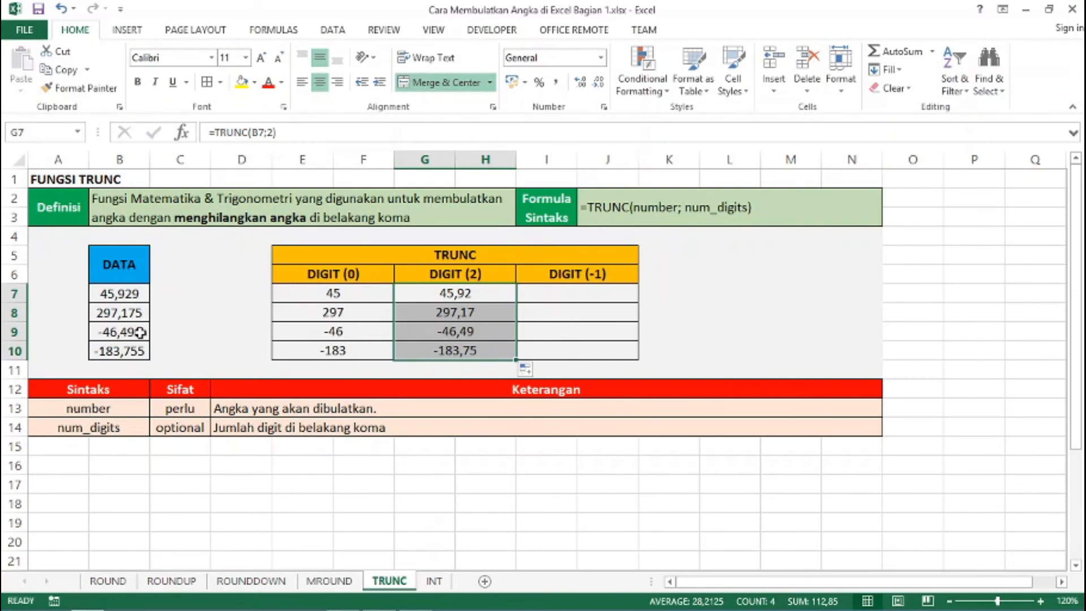
# - Enter =TRUNC(B7;-1) in I7 and fill the formula down the DIGIT (-1) column to row 10
pyautogui.click(485, 332)
pyautogui.click(581, 276)
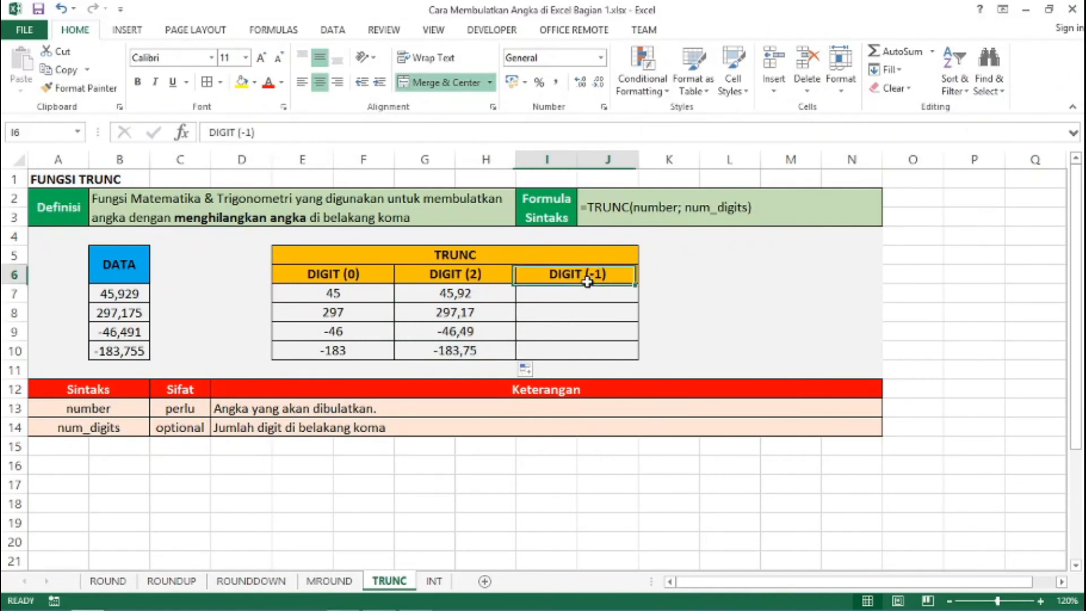
pyautogui.click(583, 292)
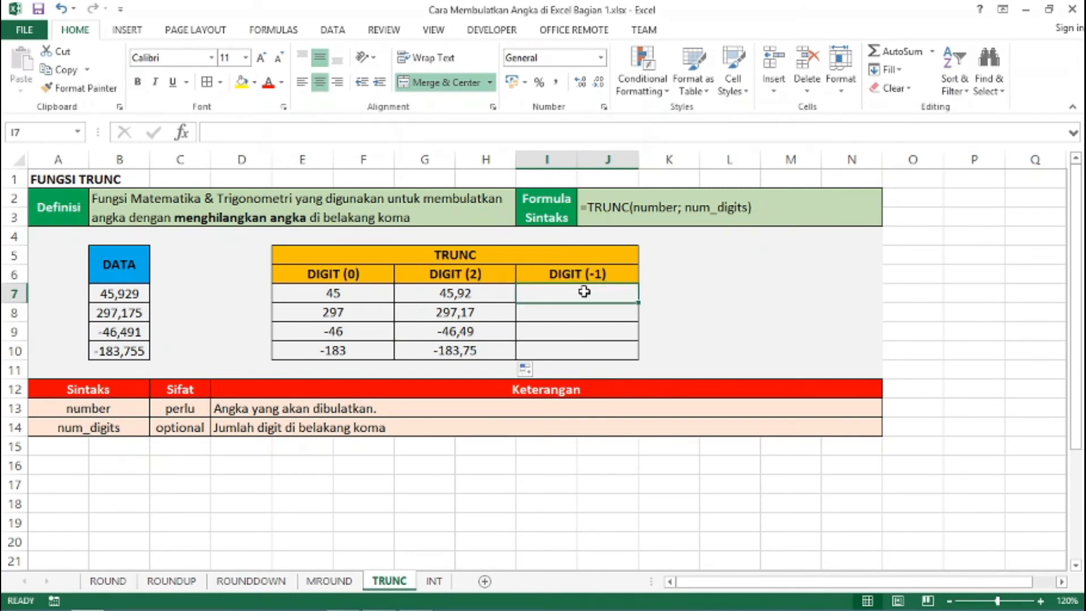
pyautogui.write('=TRUN')
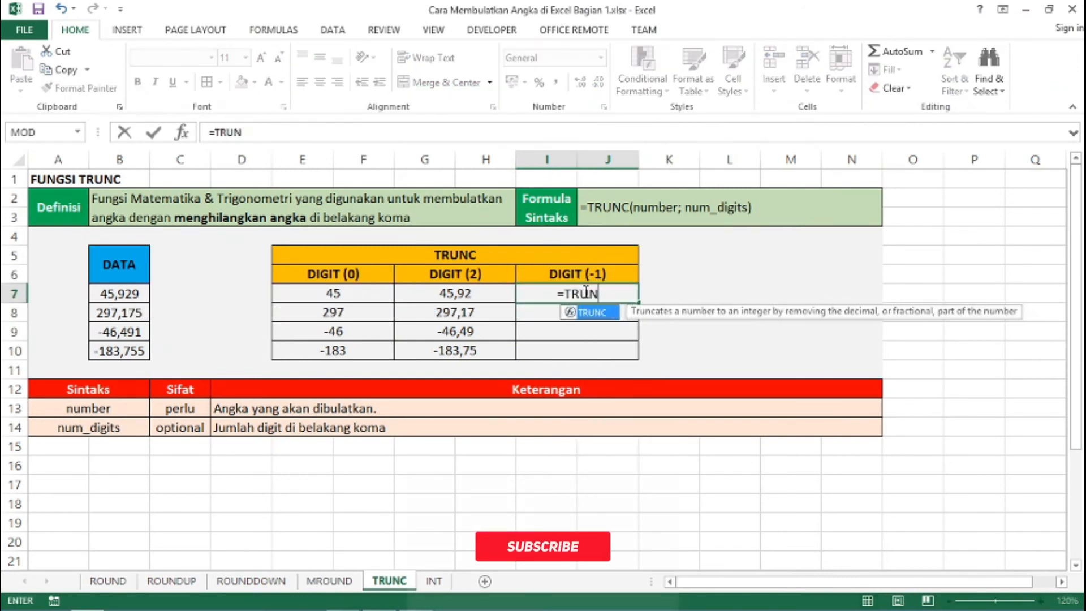
pyautogui.write('C(')
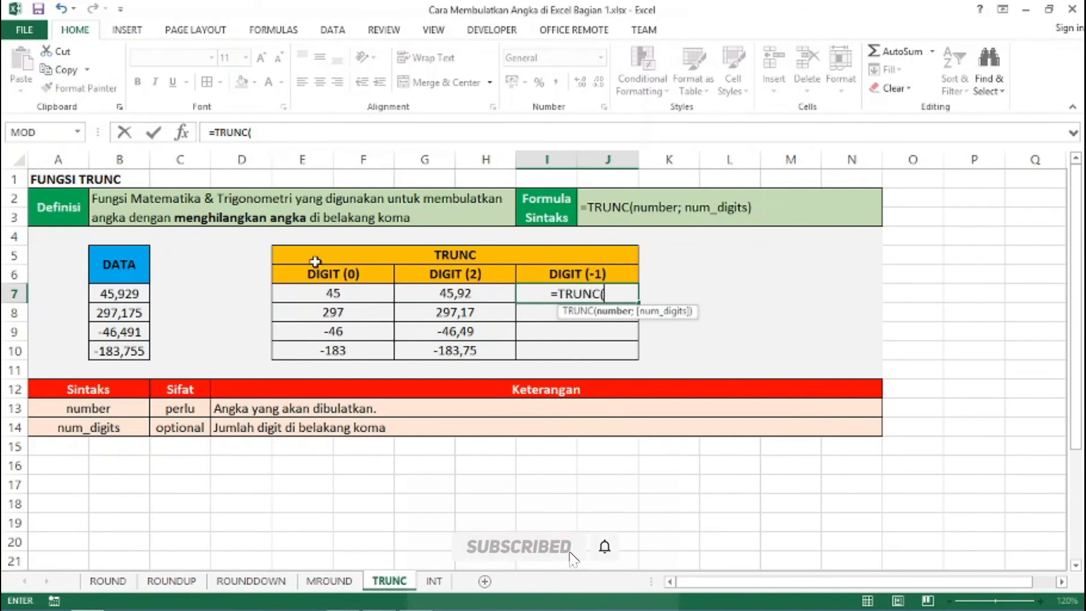
pyautogui.click(128, 289)
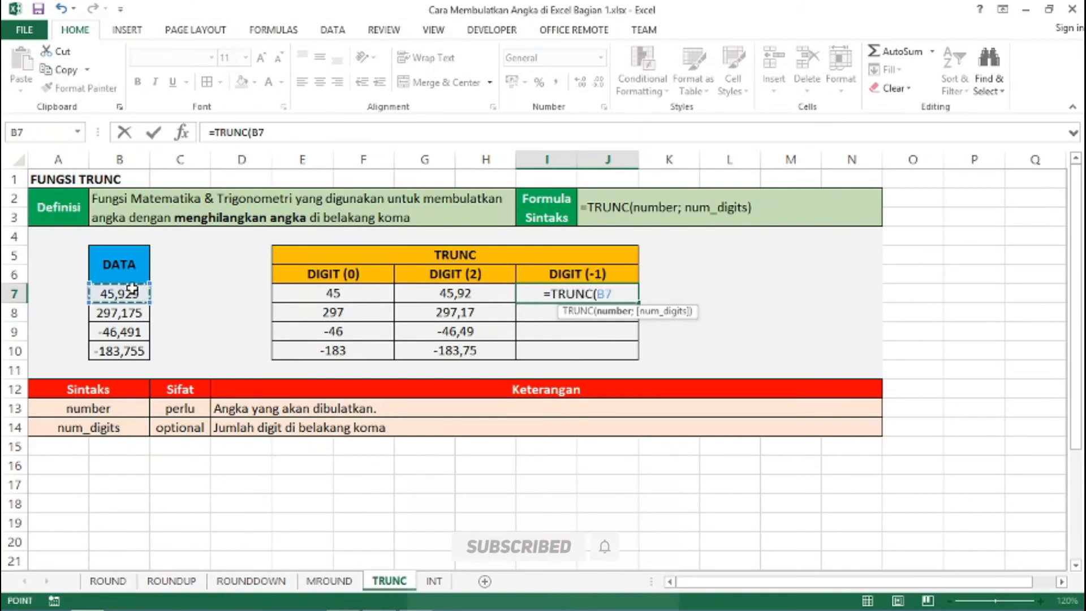
pyautogui.write(';')
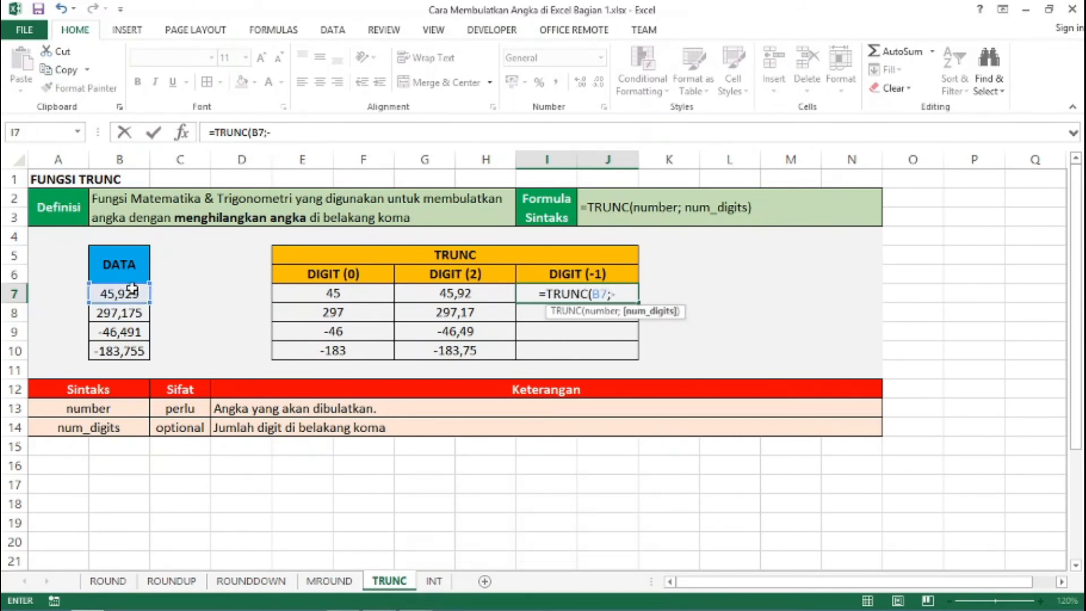
pyautogui.write('-1)')
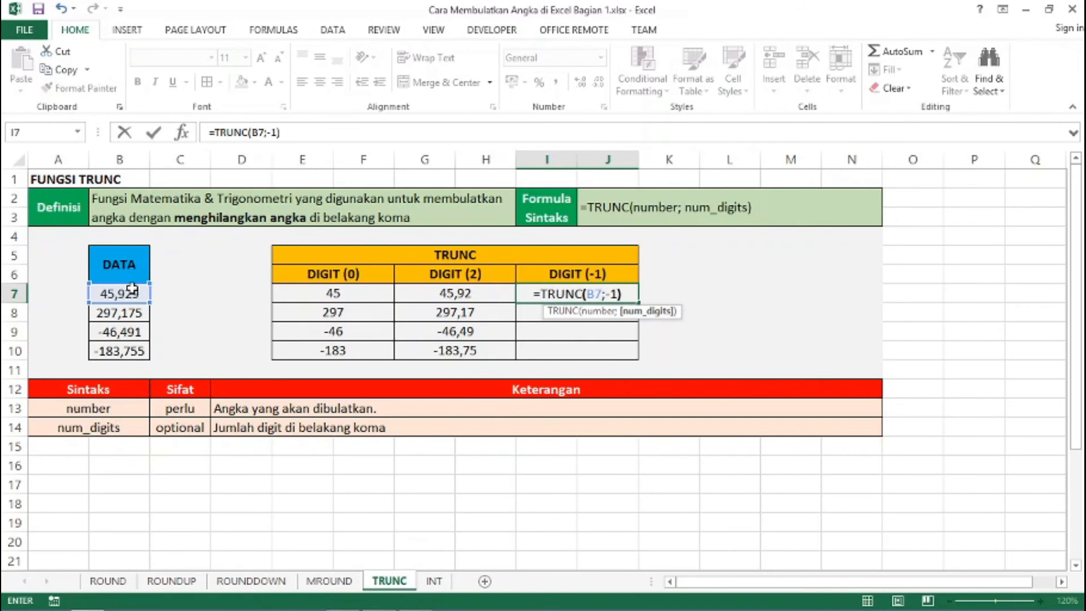
pyautogui.press('Return')
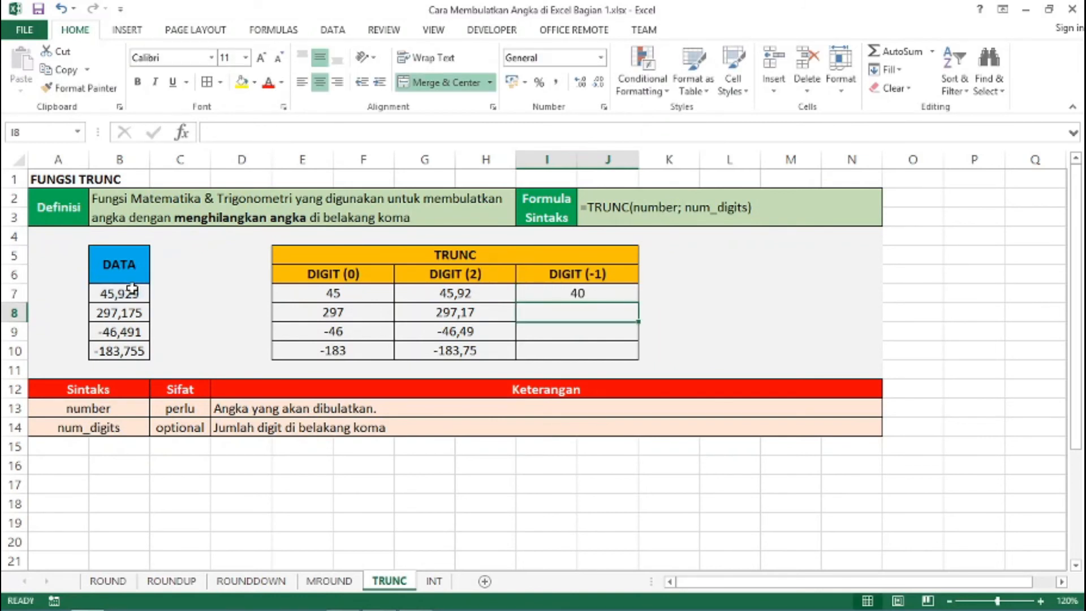
pyautogui.click(605, 292)
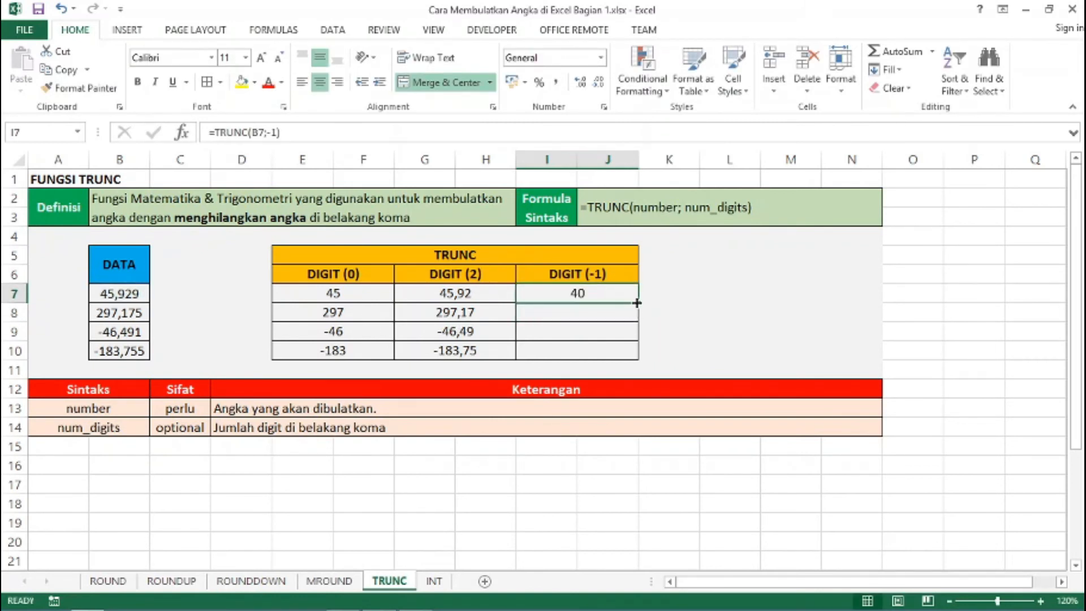
pyautogui.moveTo(637, 302); pyautogui.dragTo(645, 362)
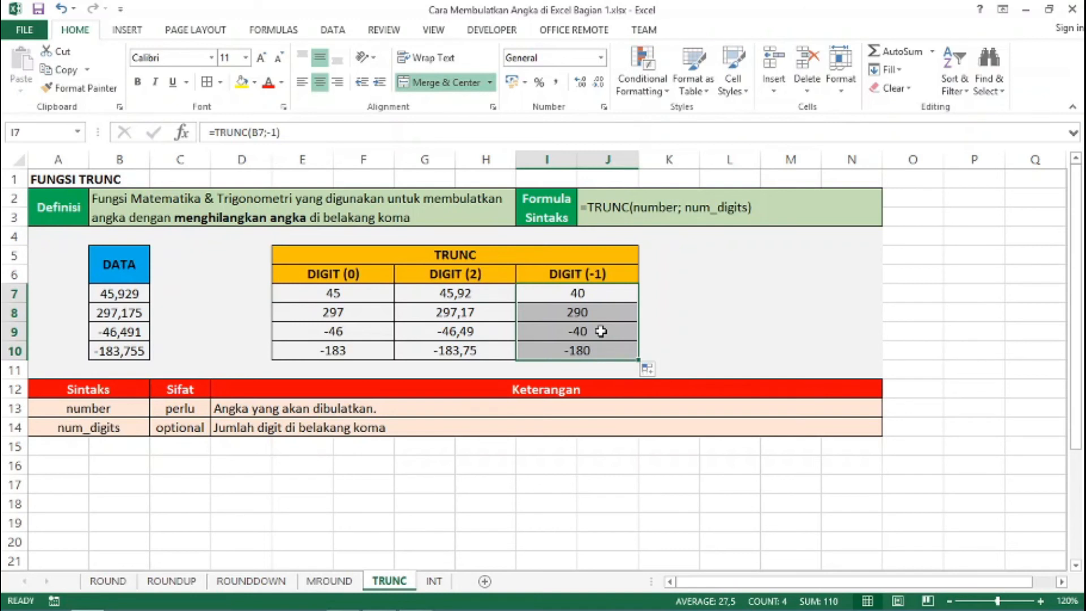
# - On the INT sheet, enter =INT(B7) in E7 and fill the formula down the INT column to row 10
pyautogui.click(433, 581)
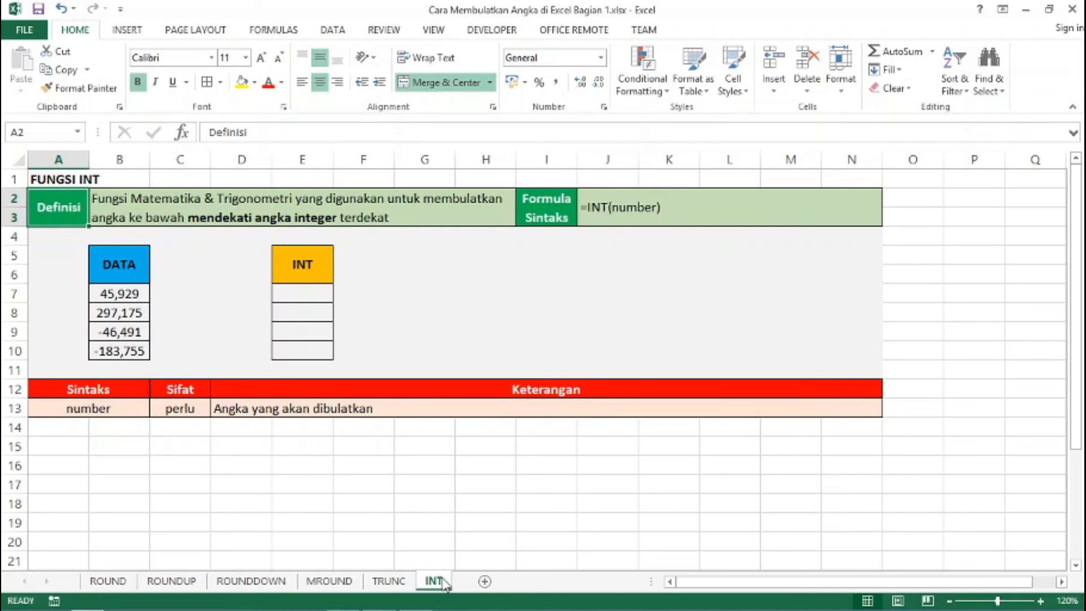
pyautogui.click(305, 299)
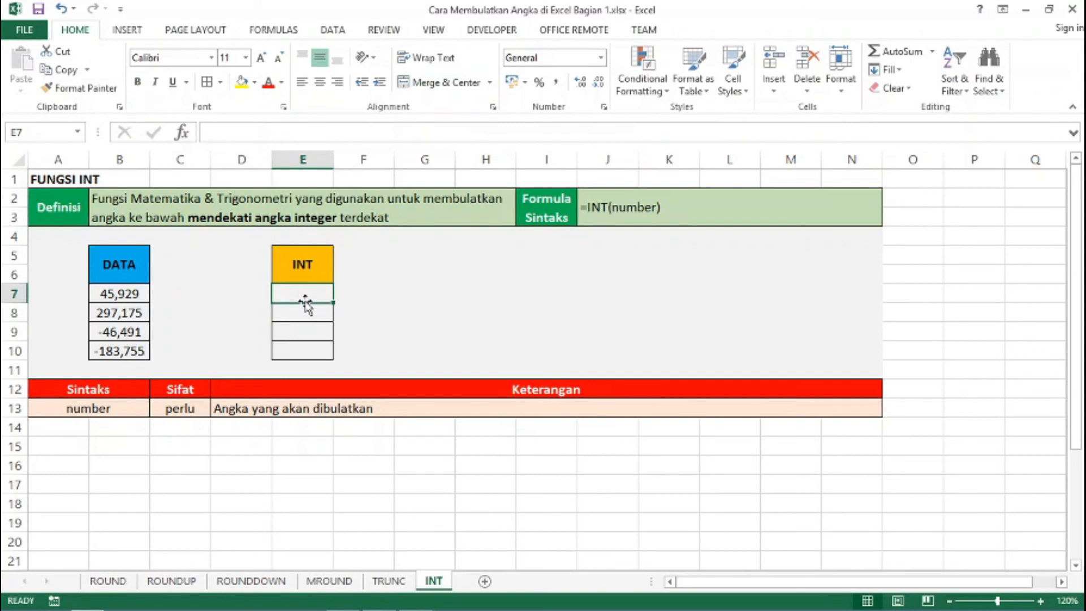
pyautogui.write('=')
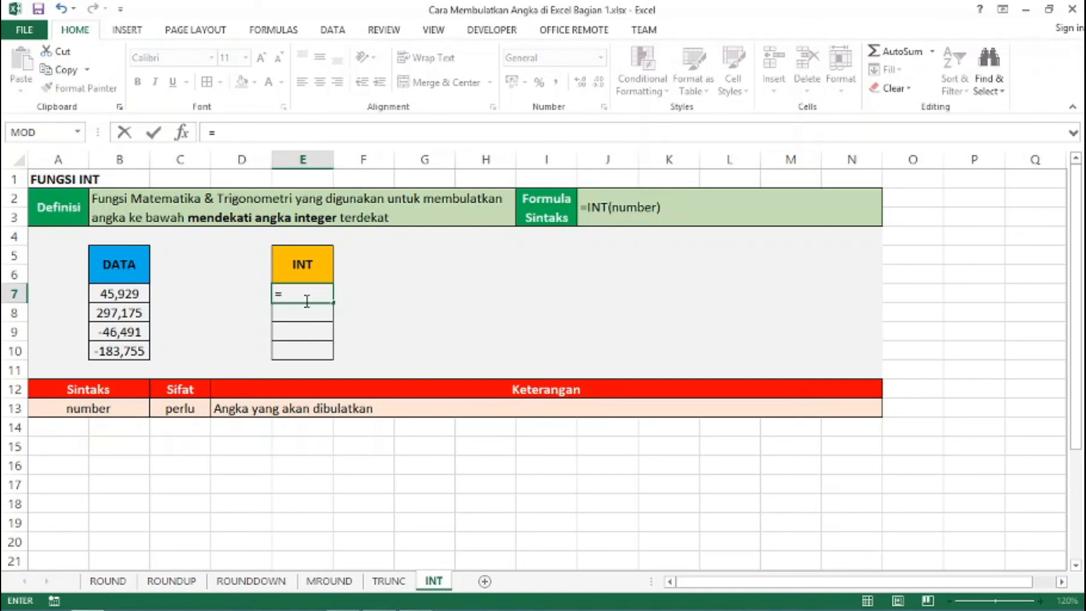
pyautogui.write('INT(')
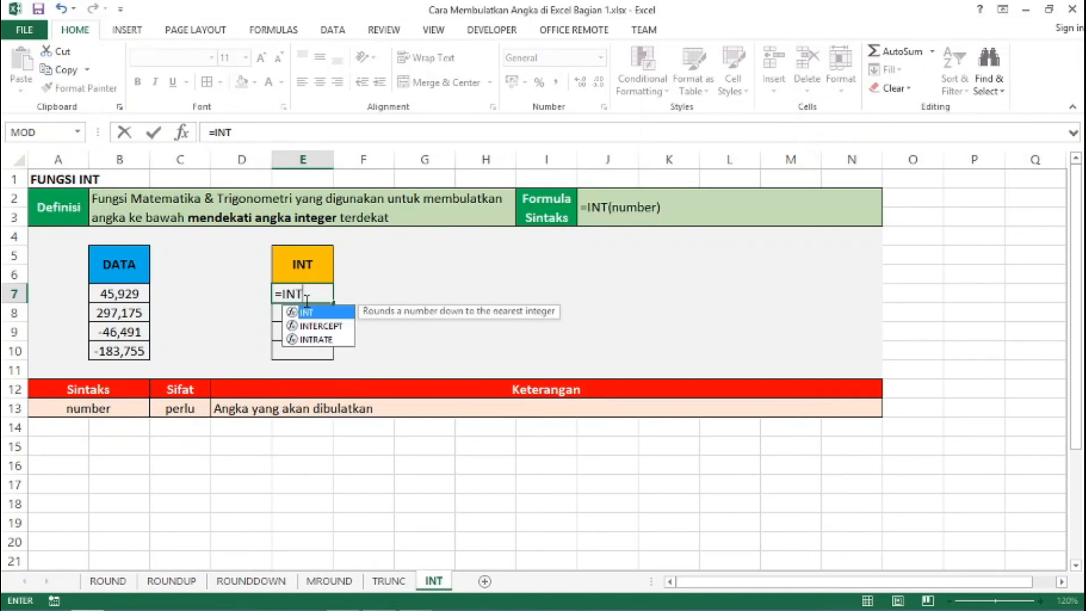
pyautogui.click(129, 294)
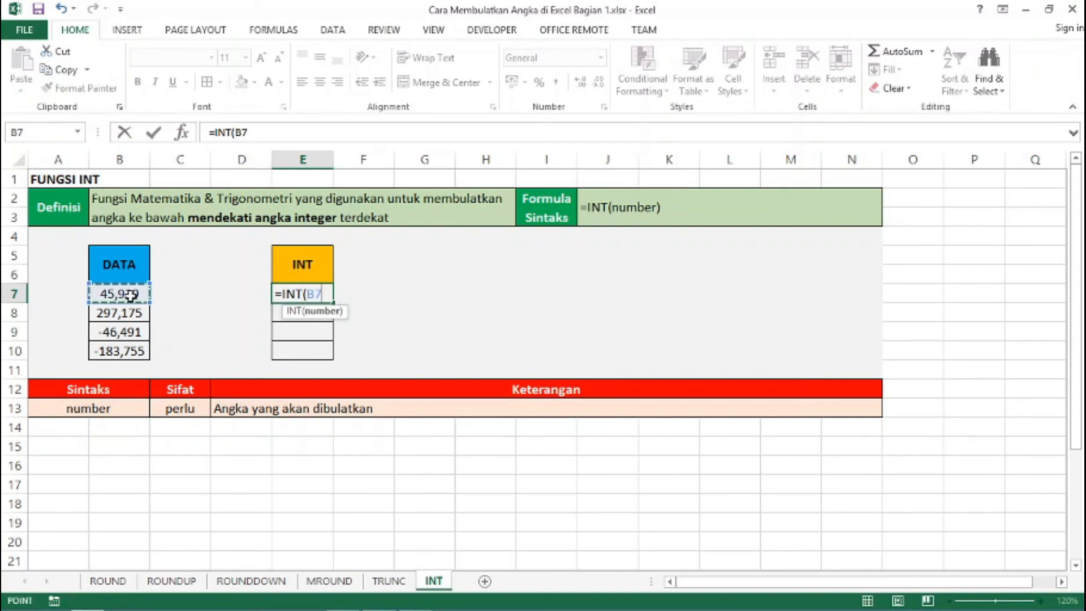
pyautogui.write(')')
pyautogui.press('Return')
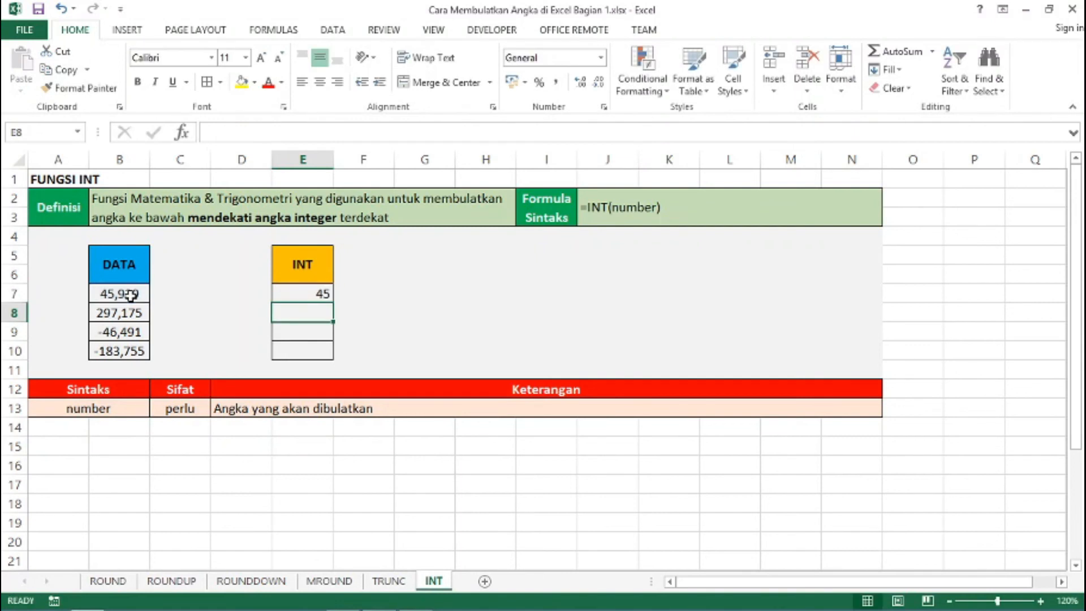
pyautogui.click(304, 293)
pyautogui.moveTo(336, 352); pyautogui.dragTo(336, 353)
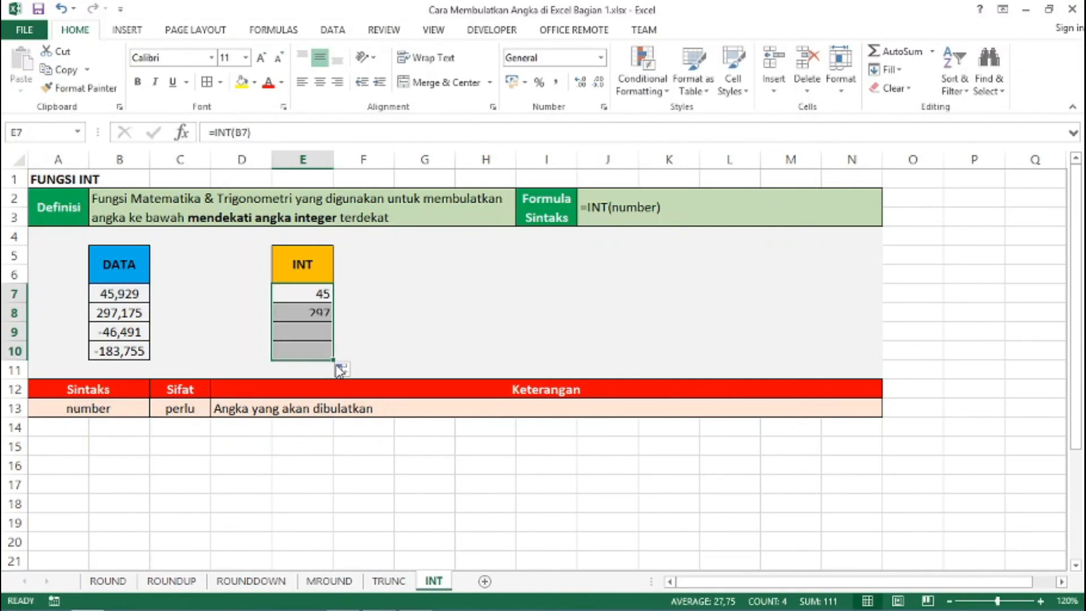
# - Center the INT results in E7:E10 horizontally and deselect the range
pyautogui.click(320, 84)
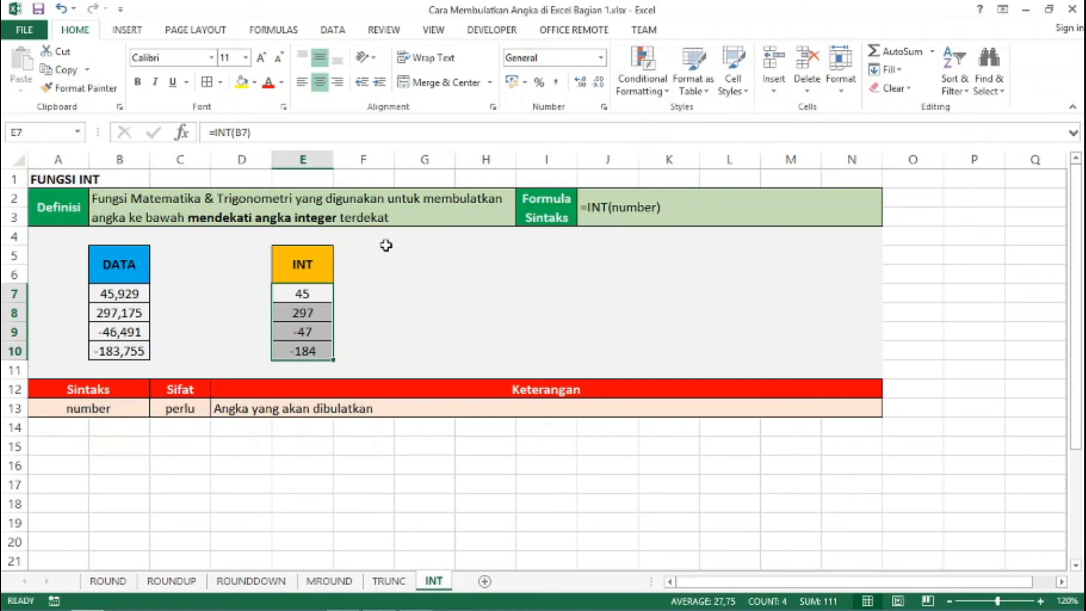
pyautogui.click(351, 282)
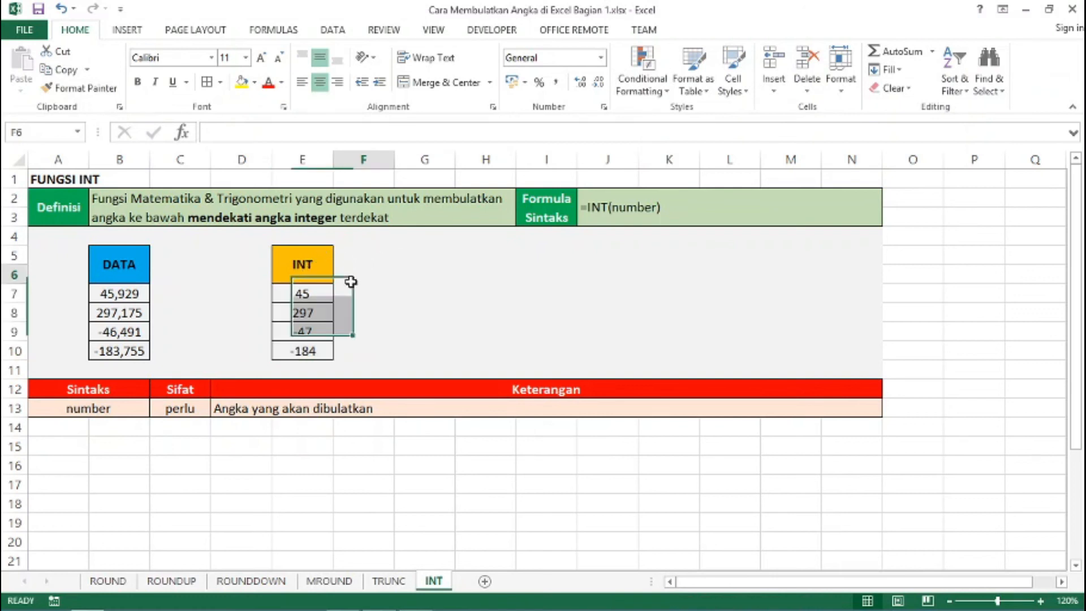
pyautogui.click(496, 328)
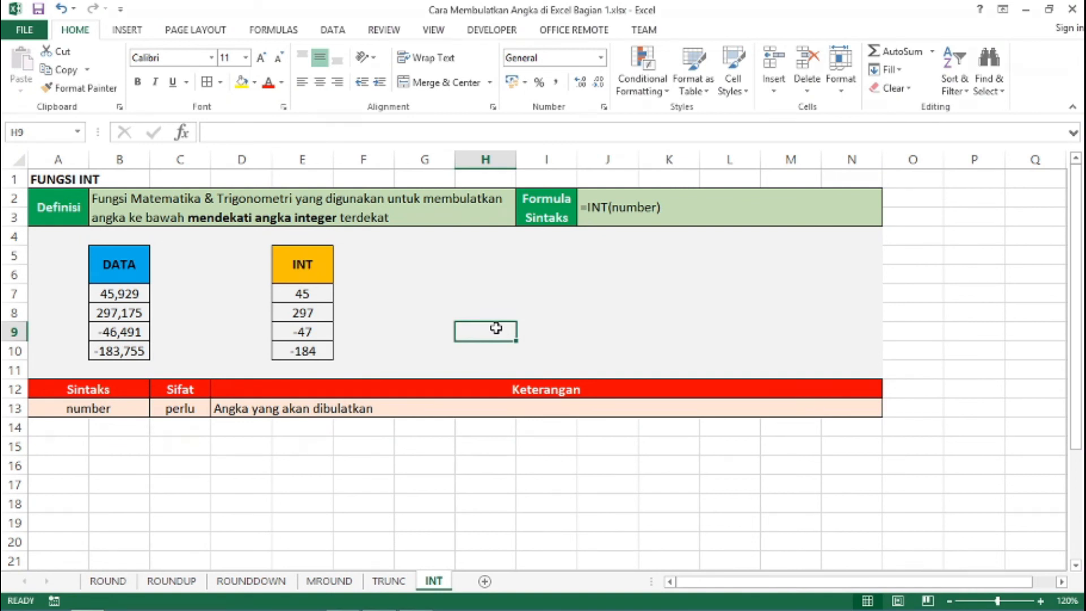
pyautogui.press('Home')
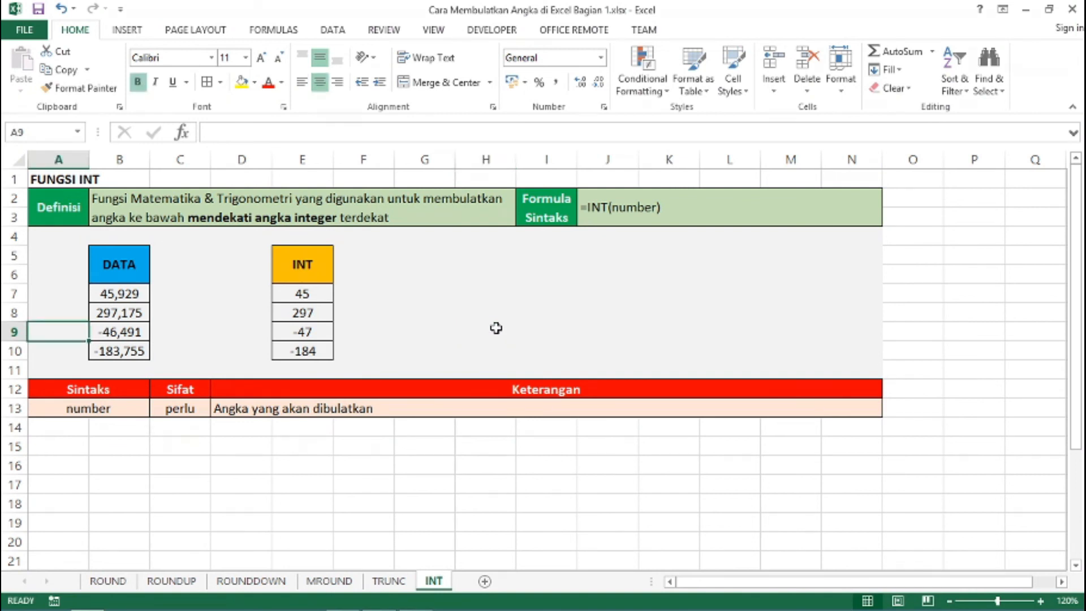